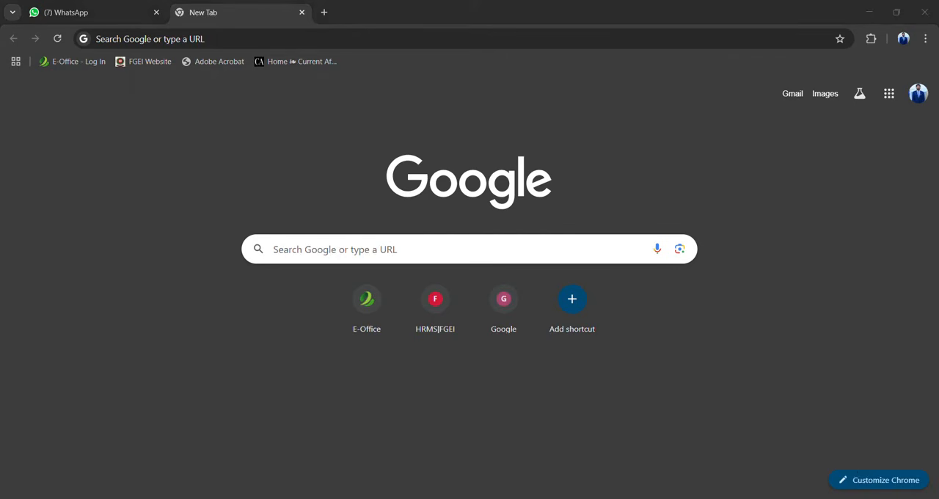
left_click(914, 432)
left_click(758, 361)
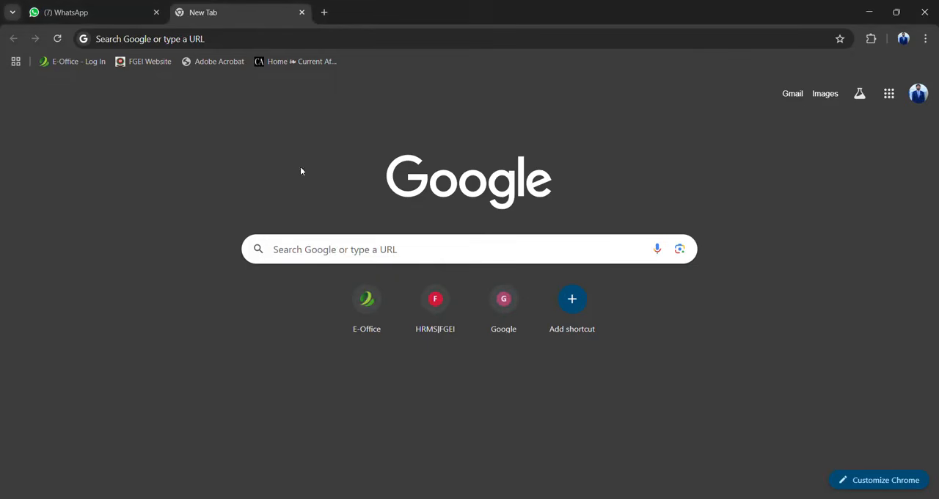
Open the E-Office login page from the saved bookmark
left_click(86, 65)
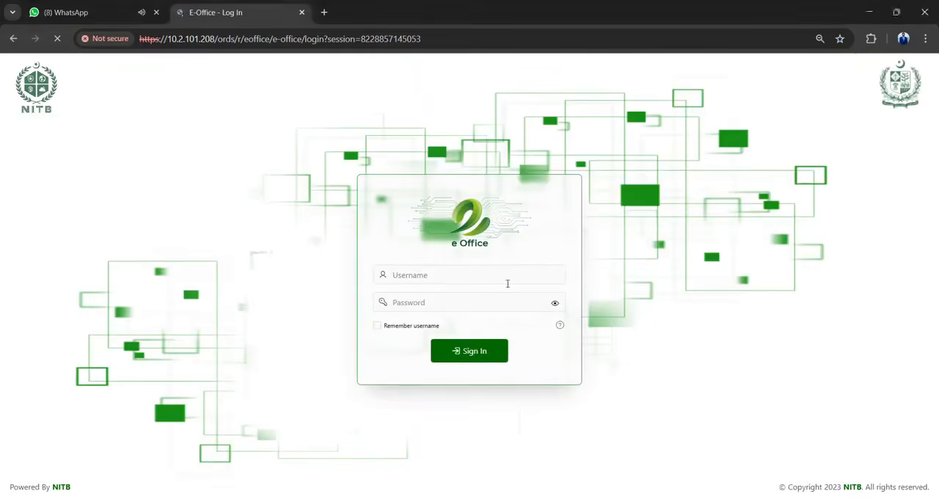
left_click(434, 277)
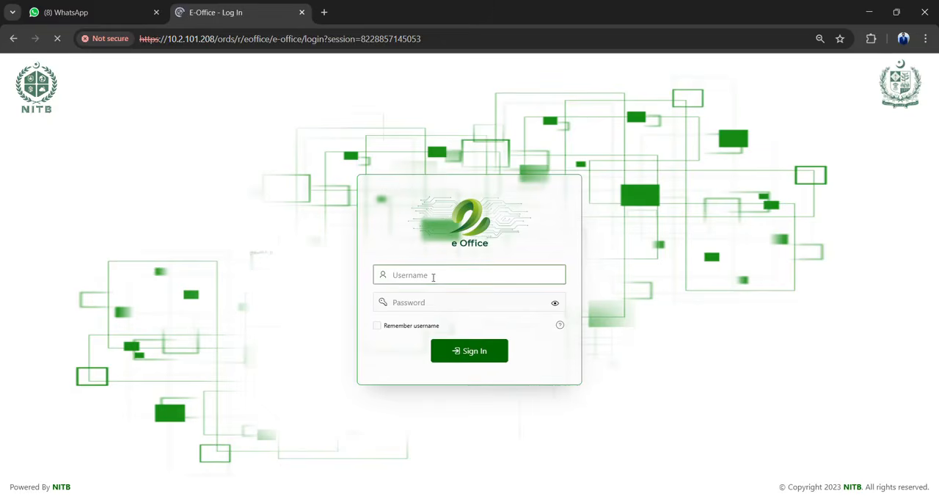
left_click(433, 308)
left_click(418, 278)
key("Tab")
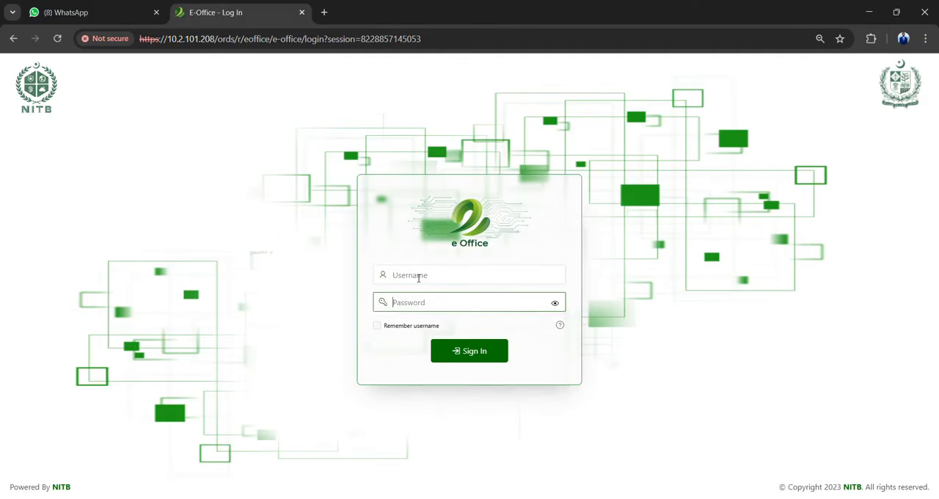
Enter the account username and password and sign in to E-Office
left_click(418, 277)
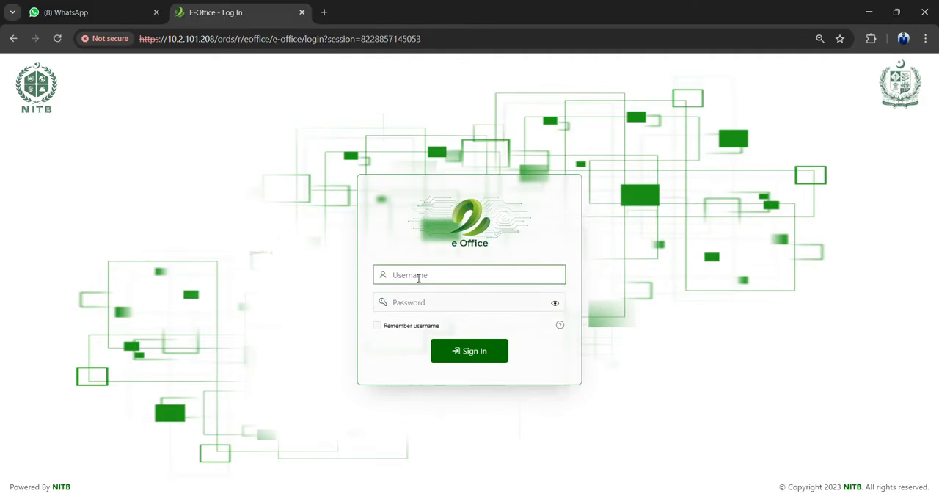
key("Tab")
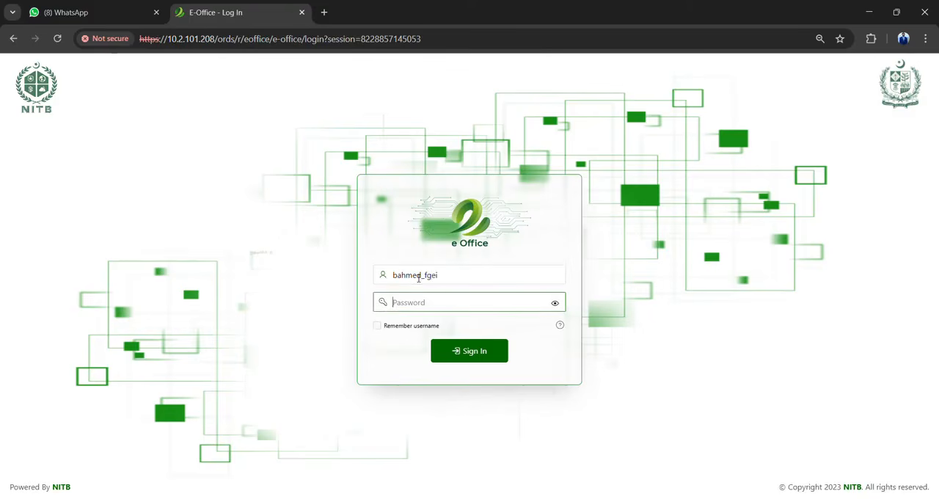
type("••••••")
key("Return")
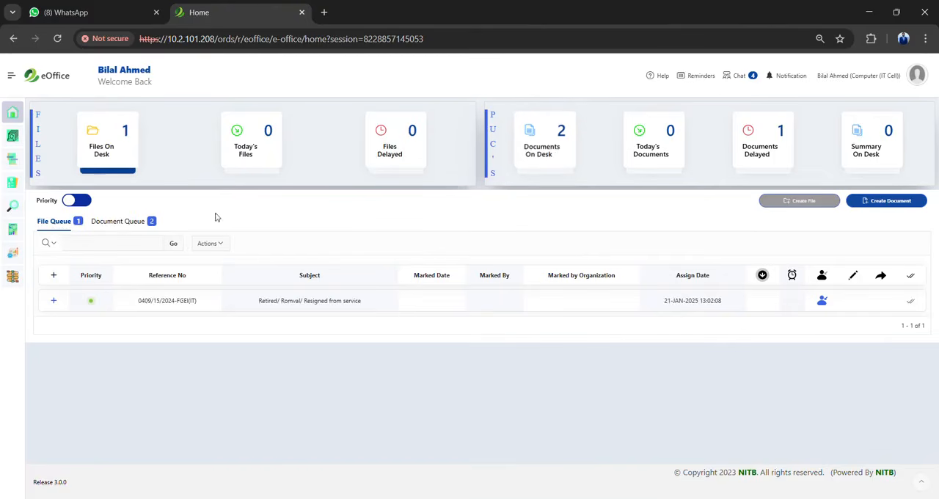
Look through the document queue and the file queue on the home dashboard
left_click(124, 224)
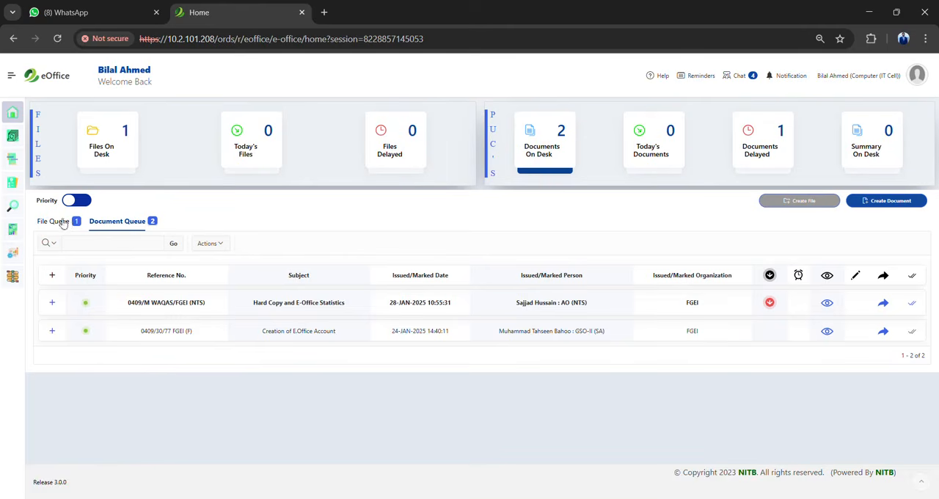
left_click(57, 226)
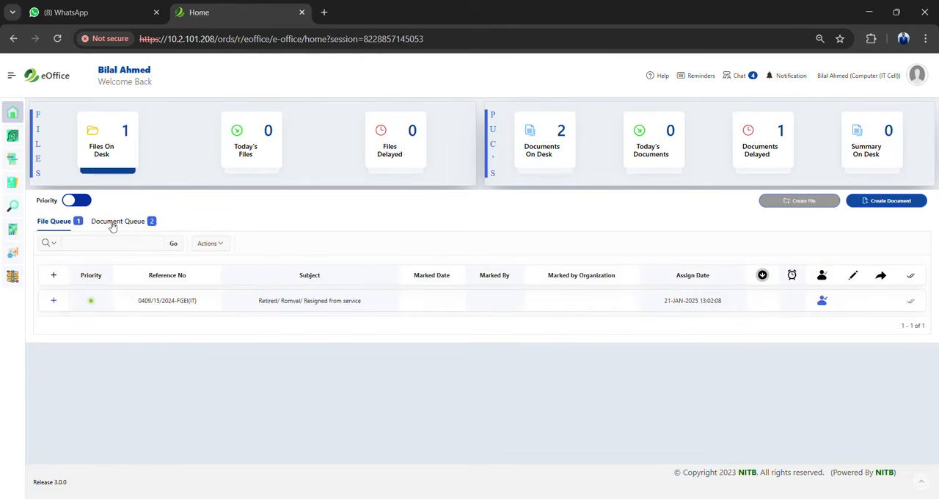
left_click(113, 223)
left_click(55, 226)
Open the File Heading page from the options for creating new items
left_click(11, 77)
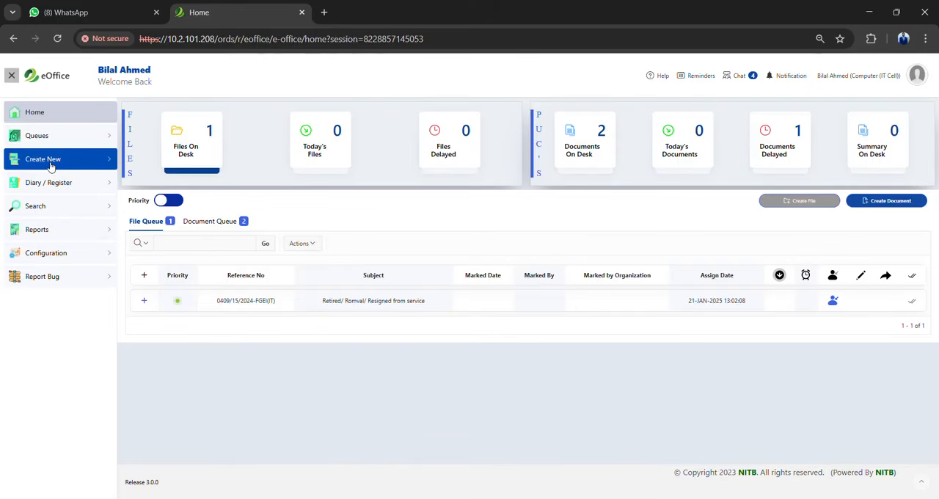
left_click(51, 166)
left_click(12, 77)
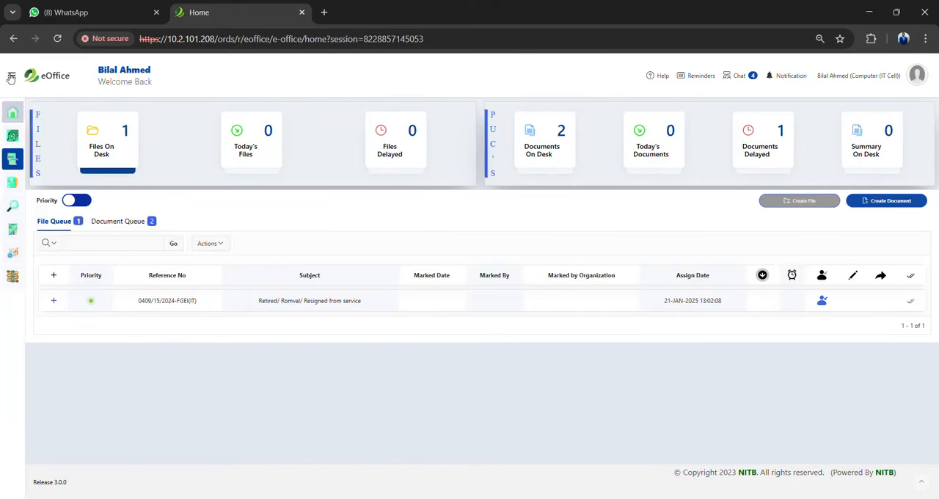
left_click(11, 77)
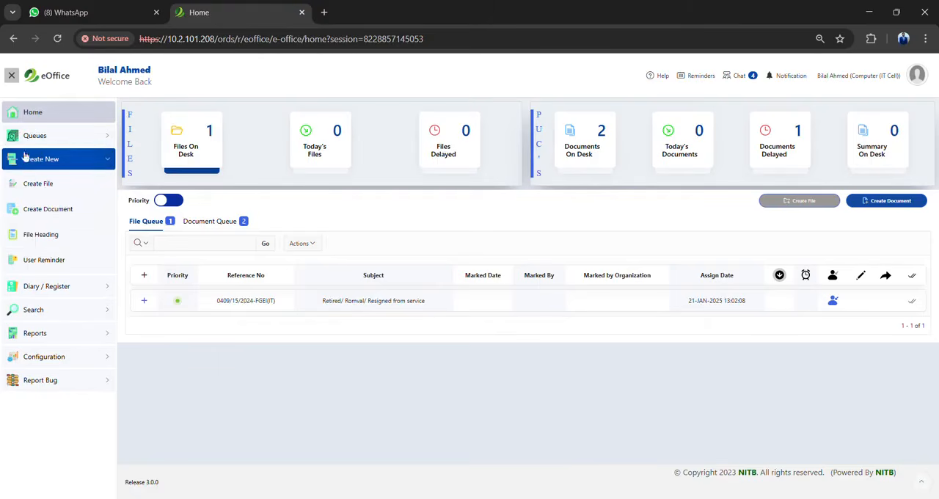
left_click(63, 235)
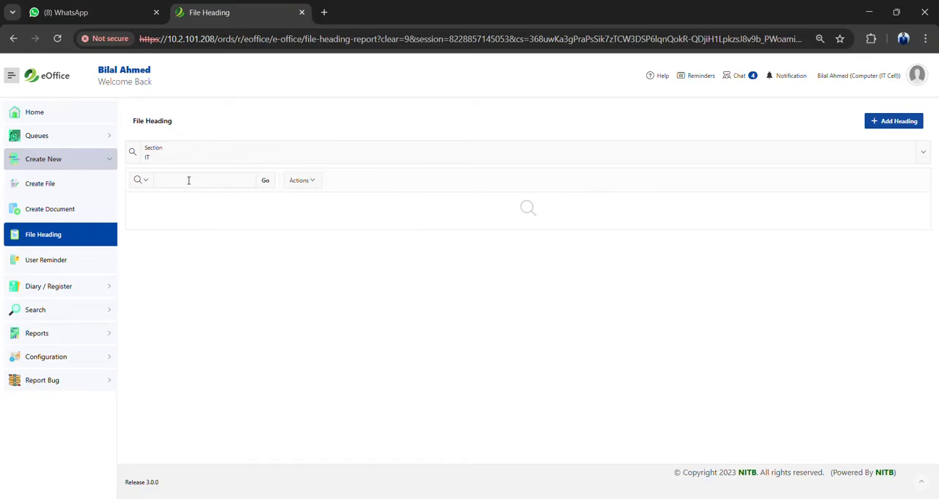
left_click(897, 124)
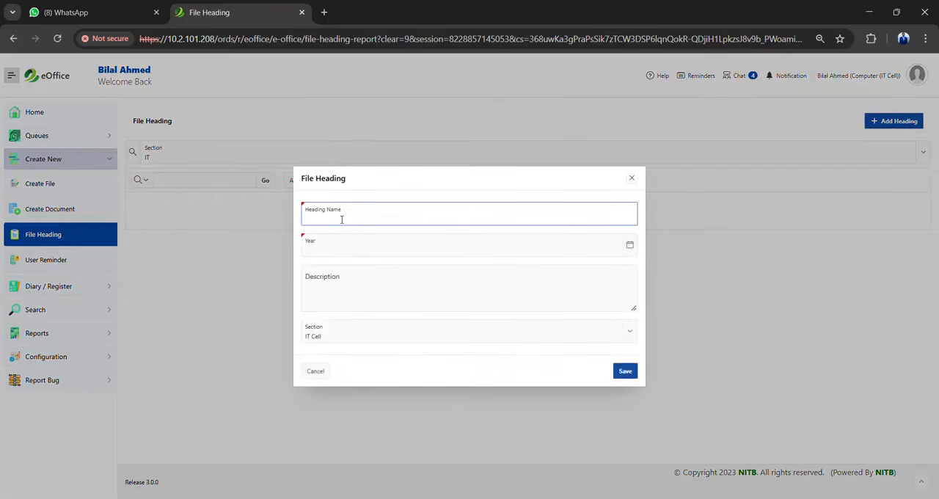
type("Head")
key("BackSpace")
key("BackSpace")
key("BackSpace")
key("BackSpace")
type("Procuremetn")
key("BackSpace")
key("BackSpace")
type("nt of IT equitpment")
left_click(357, 253)
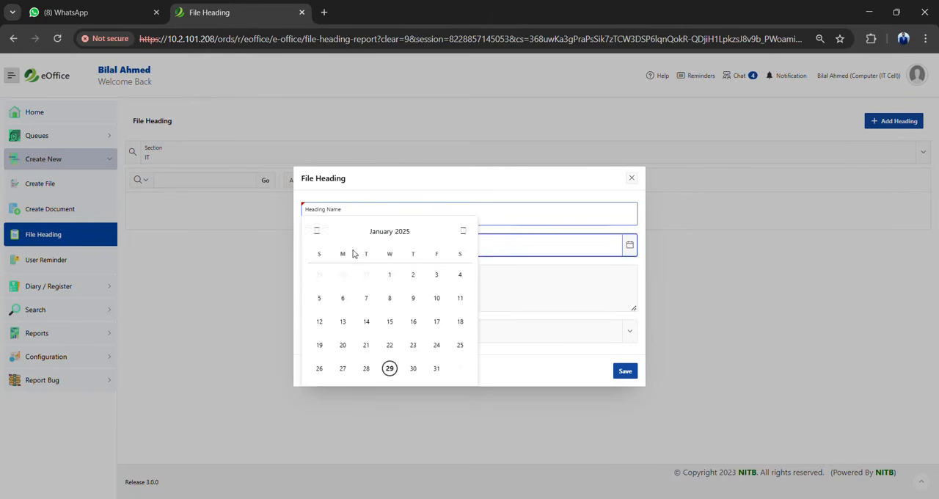
left_click(390, 369)
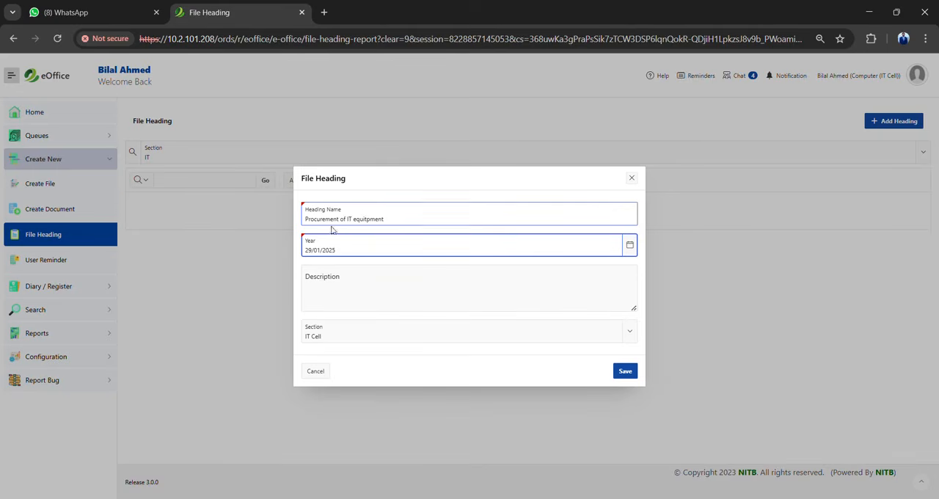
key("Escape")
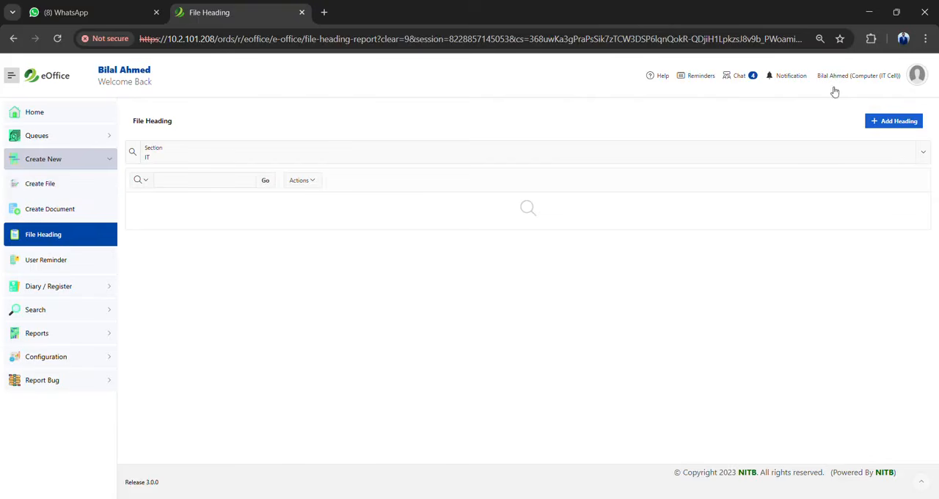
Add and save a file heading named "Procurement of IT equipment" with the year date 29/01/2025
left_click(908, 123)
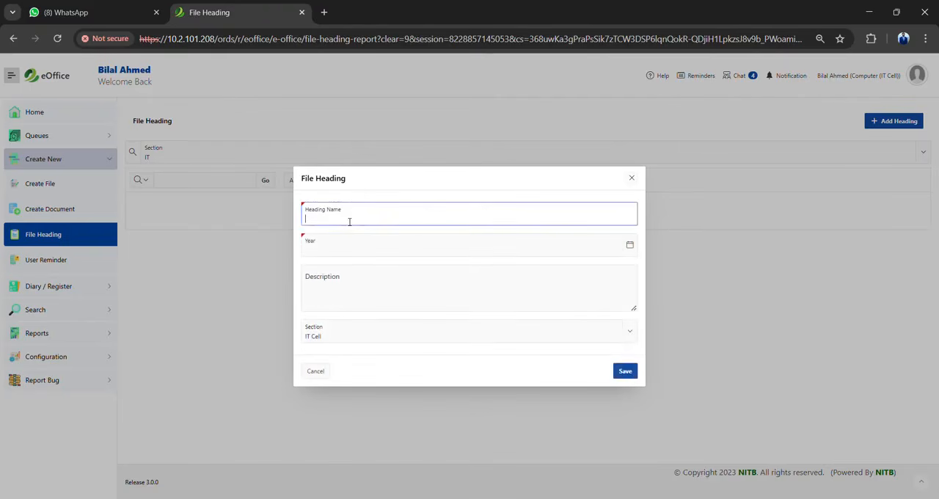
type("Procurement of IT equipment")
left_click(363, 243)
left_click(388, 371)
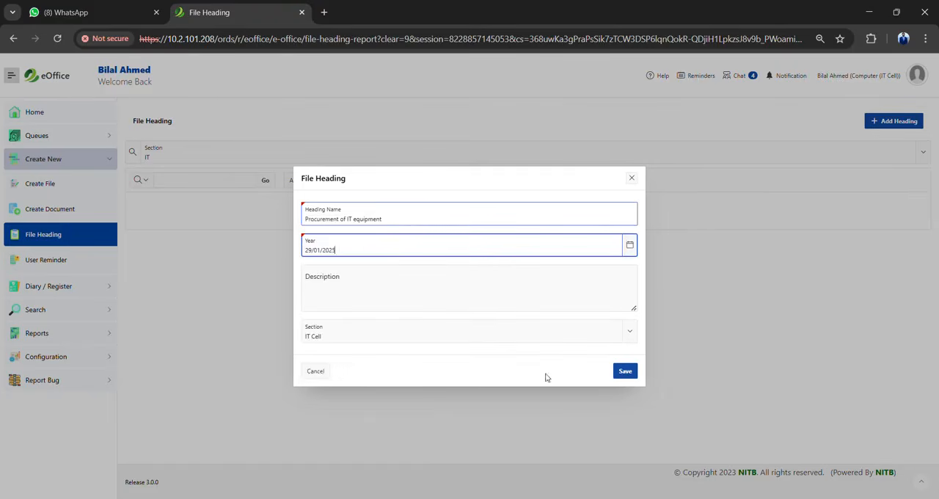
left_click(625, 371)
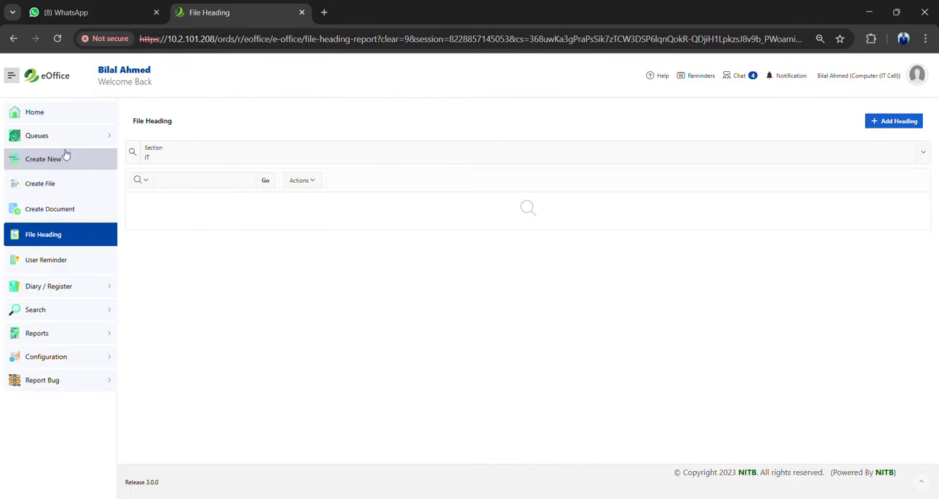
Return to the home dashboard from the File Heading page
left_click(46, 242)
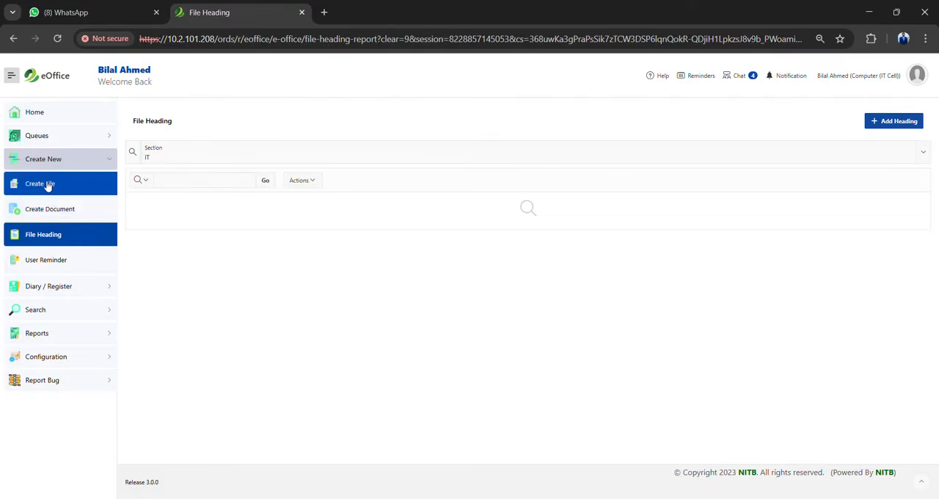
left_click(12, 77)
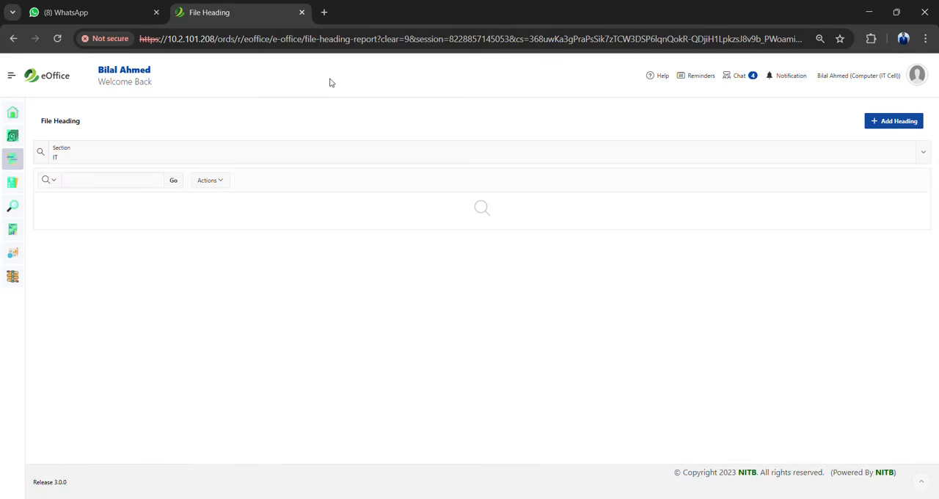
left_click(60, 83)
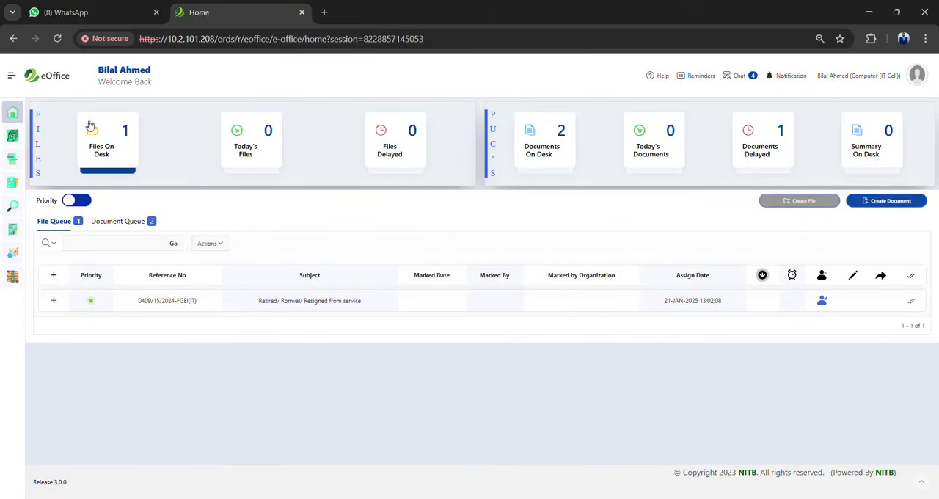
Open the form for creating a file and set its section to IT
left_click(12, 75)
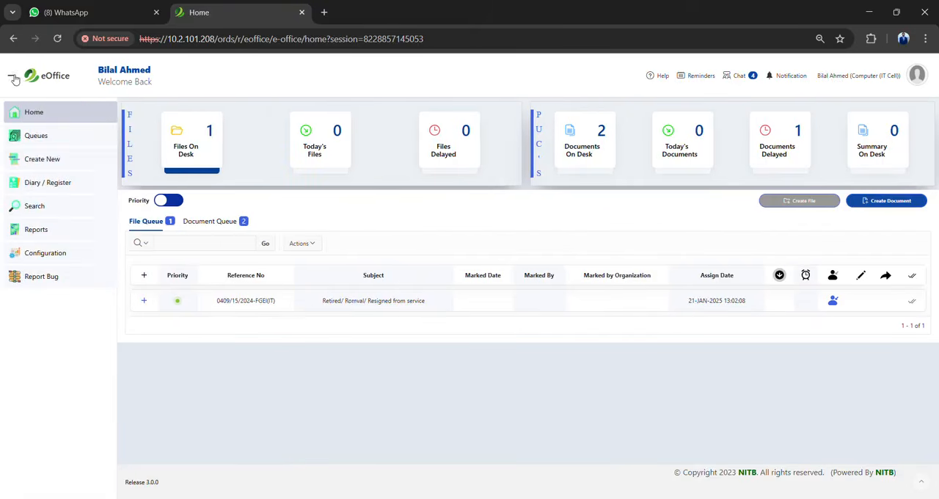
left_click(72, 158)
left_click(68, 192)
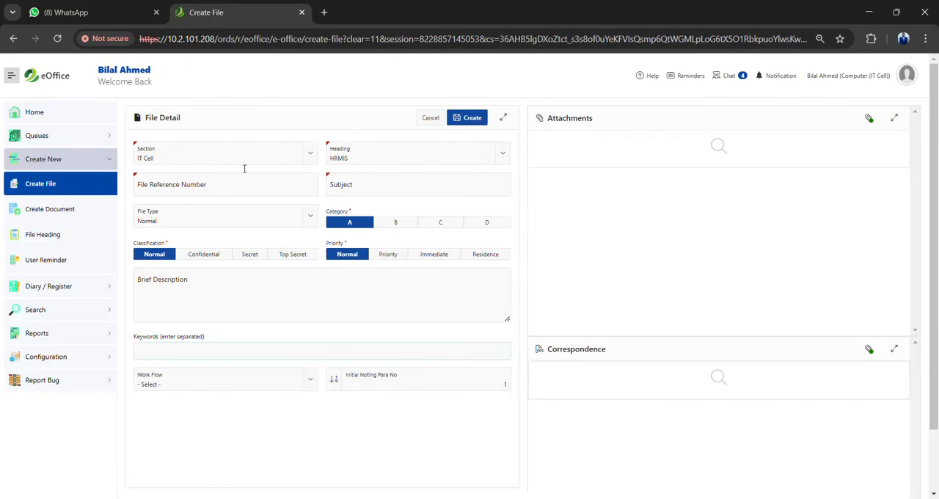
left_click(316, 154)
left_click(183, 198)
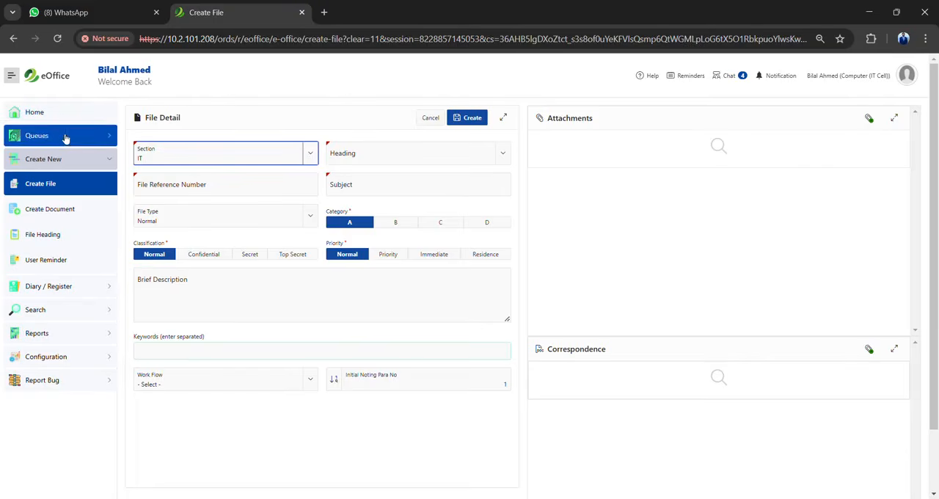
Go back to the File Heading page and view the available section choices
left_click(43, 242)
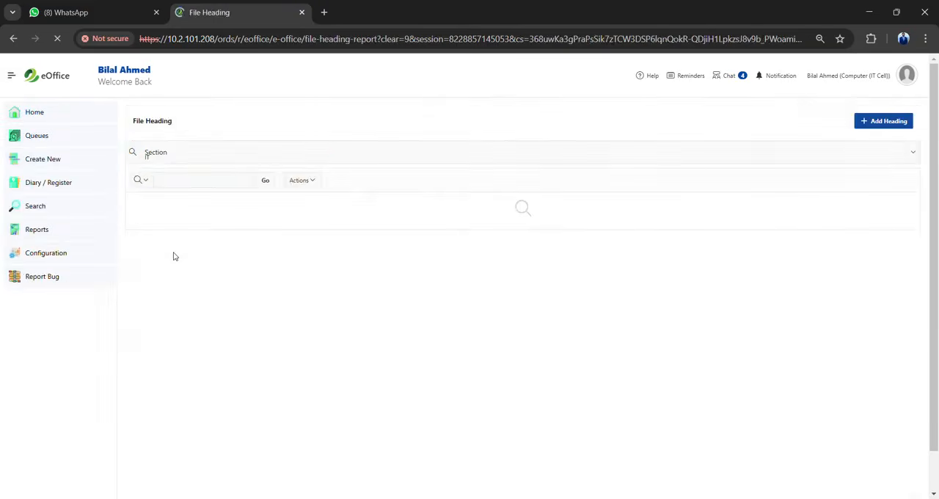
left_click(184, 165)
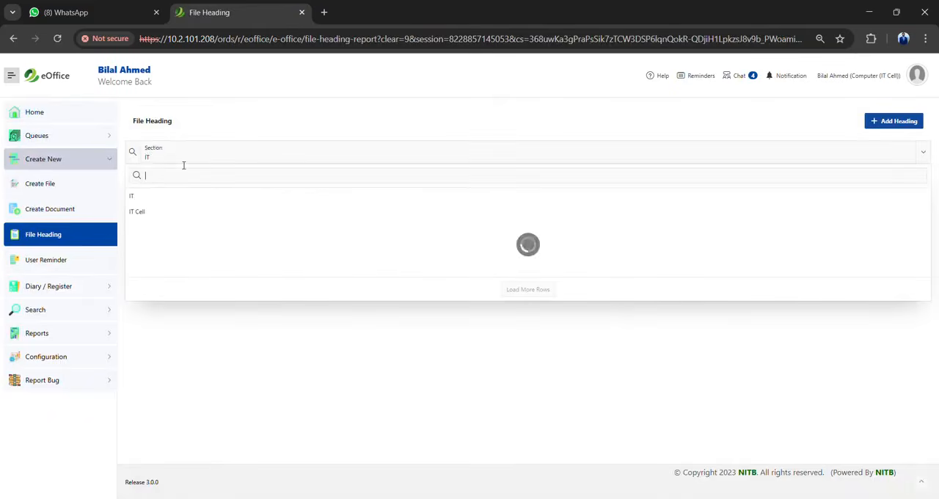
left_click(183, 165)
Check the section choices in the form for a new heading, and cancel the form
left_click(910, 121)
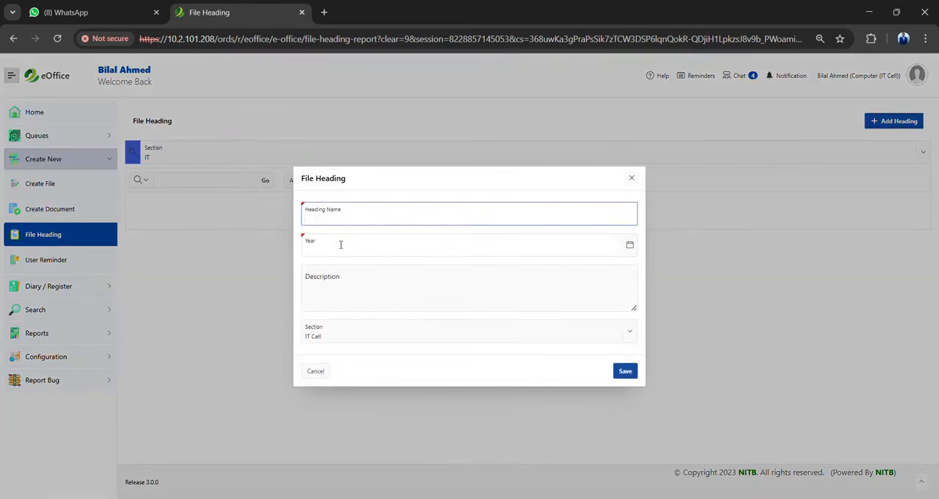
left_click(338, 336)
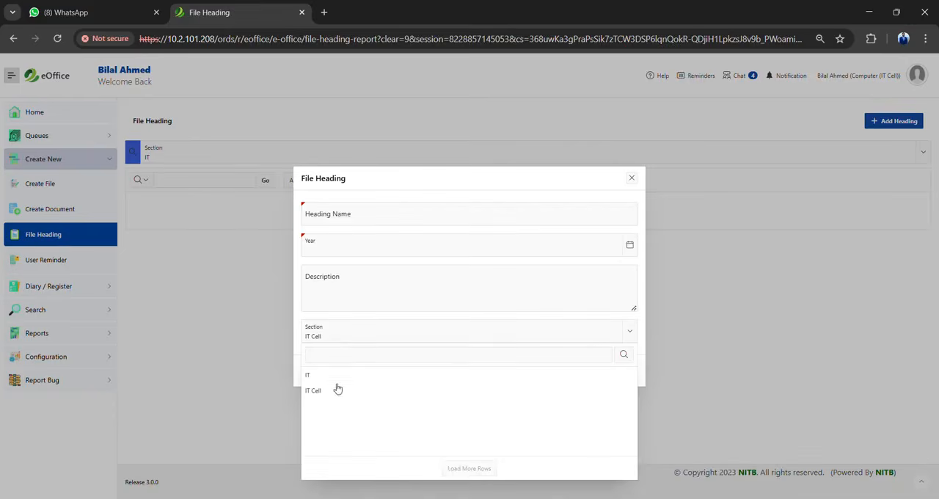
left_click(338, 388)
left_click(317, 372)
Set the section filter of the file heading list to IT Cell
left_click(174, 163)
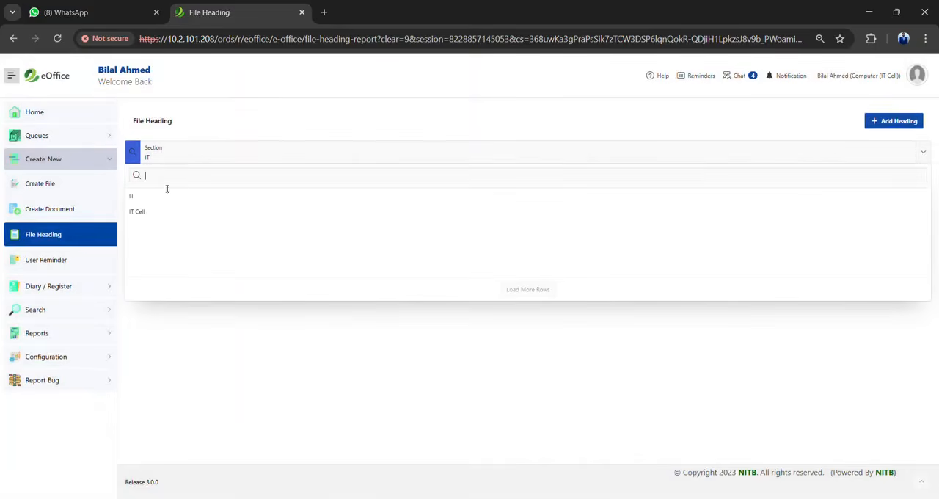
left_click(157, 211)
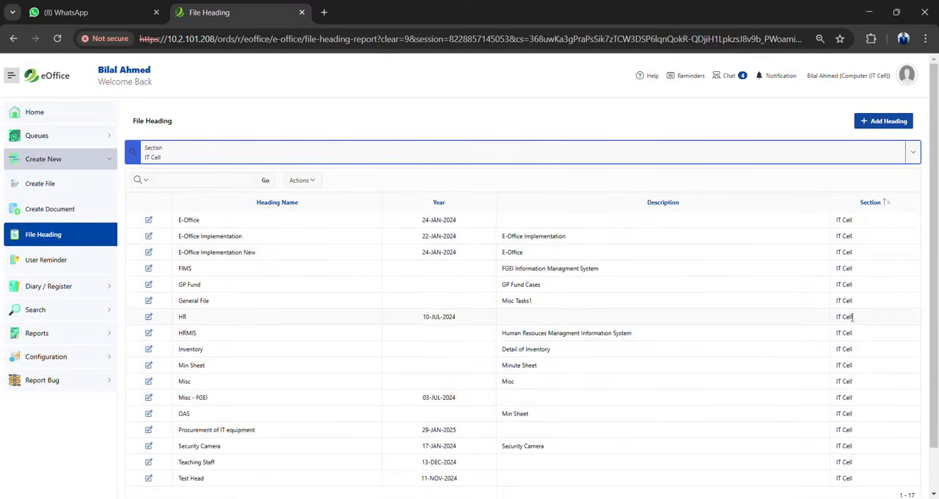
Delete the IT Cell heading "Procurement of IT equipment" from the file heading list
scroll(938, 234, "down", 1)
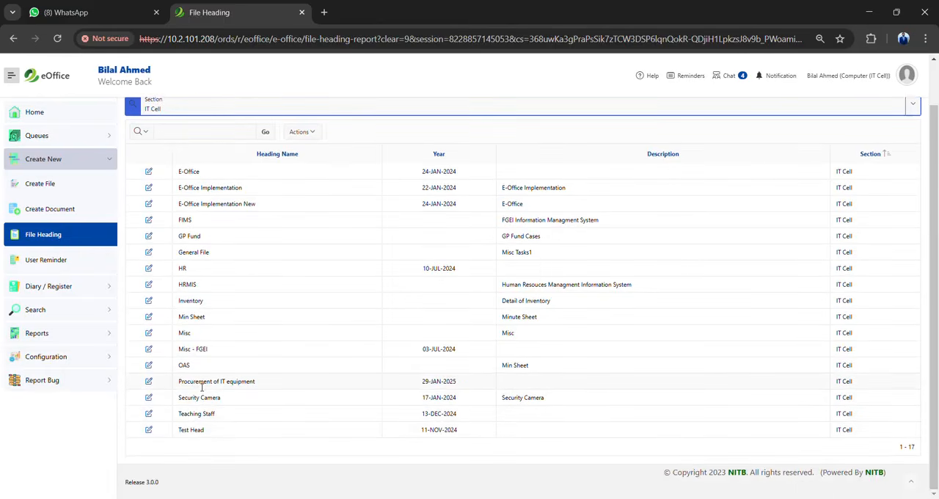
left_click(149, 382)
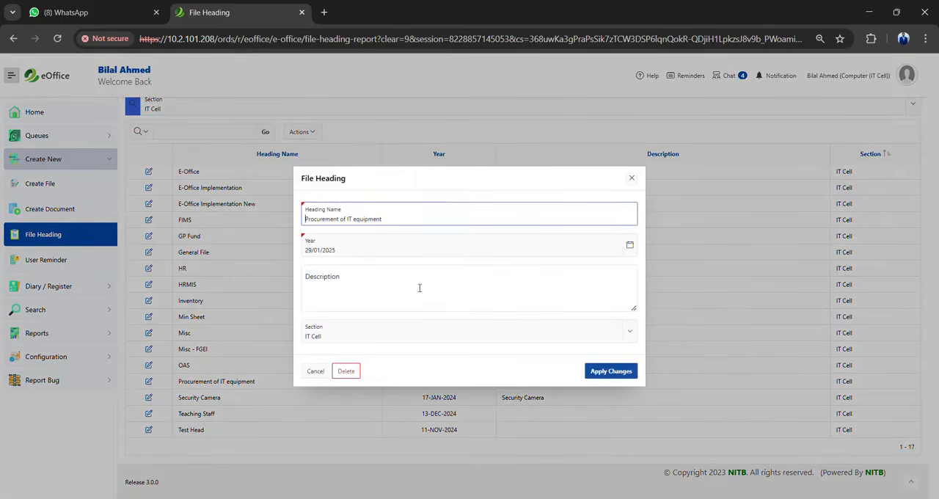
left_click(345, 371)
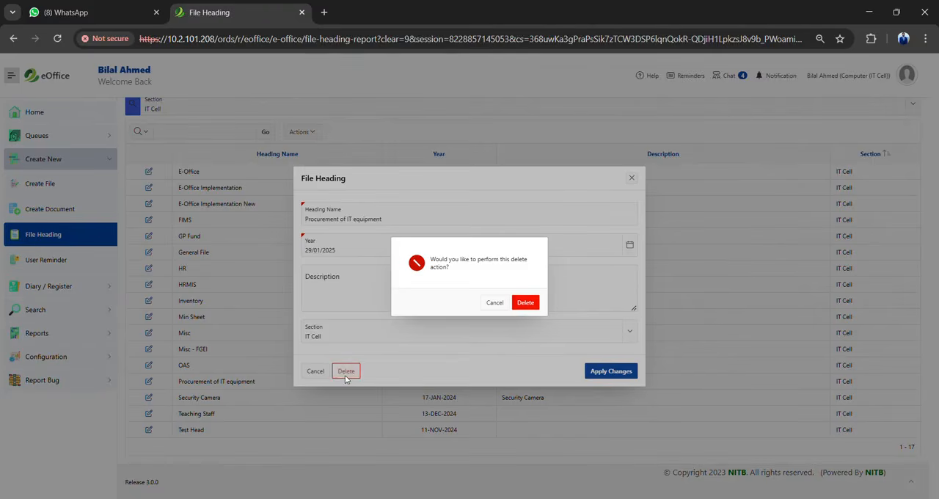
left_click(524, 302)
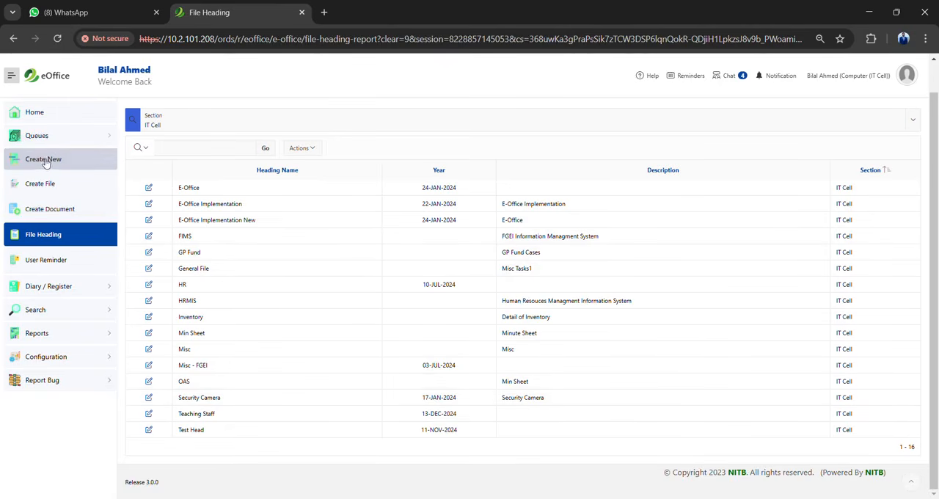
Open the form for creating a file and check its section choices, keeping IT Cell
left_click(38, 137)
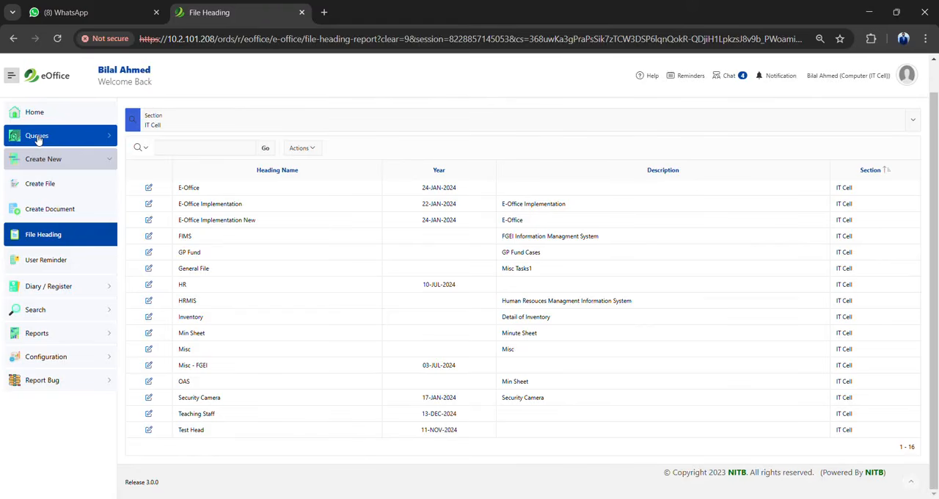
left_click(49, 185)
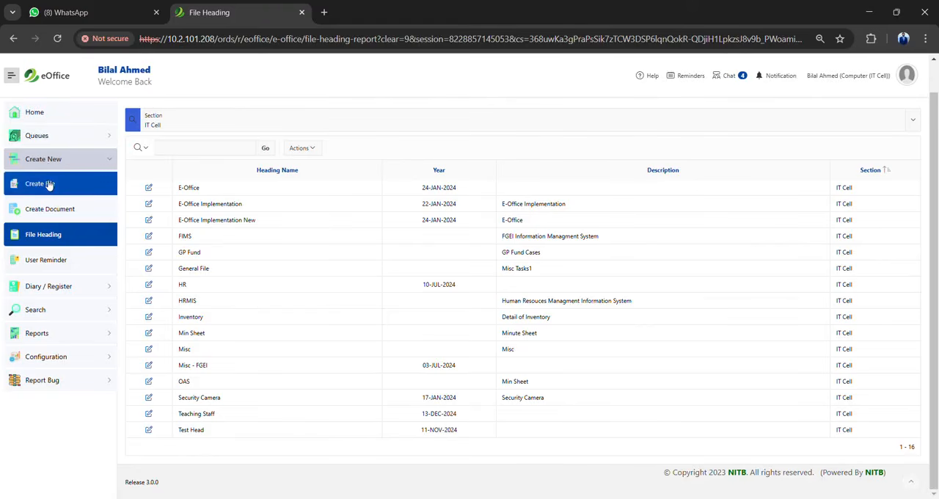
left_click(49, 185)
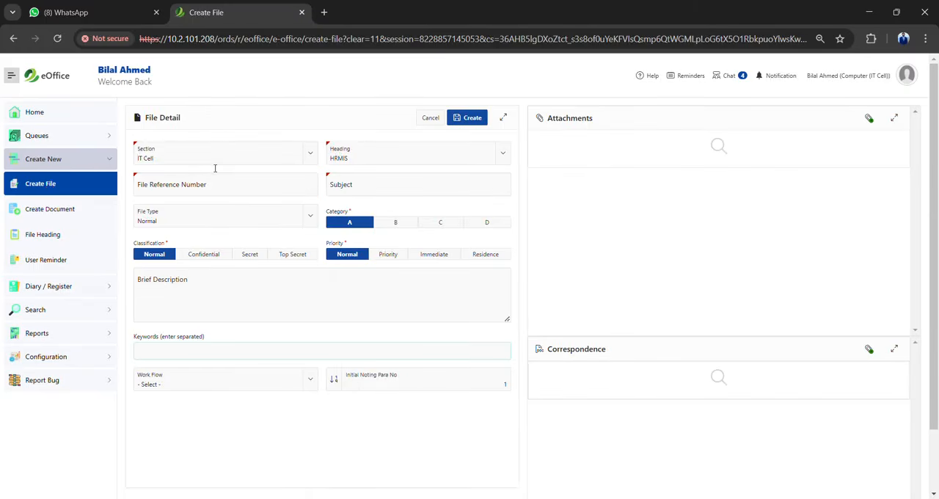
left_click(214, 168)
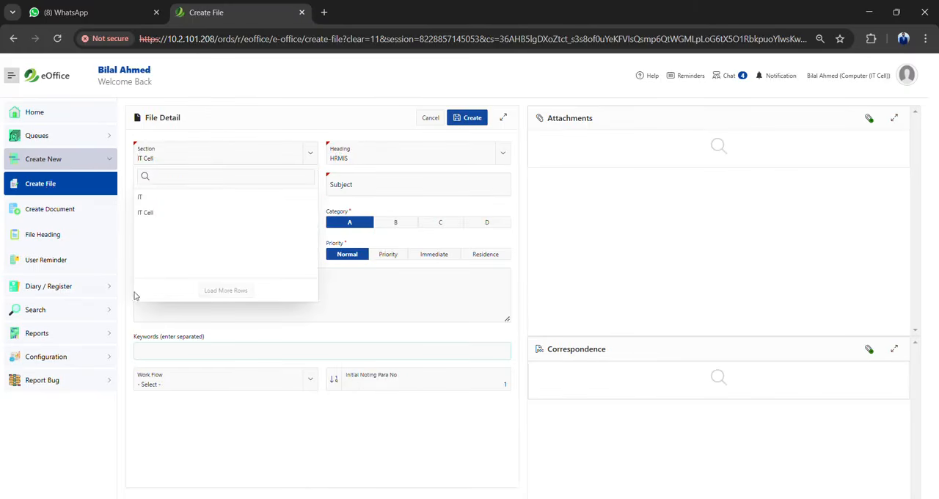
left_click(211, 441)
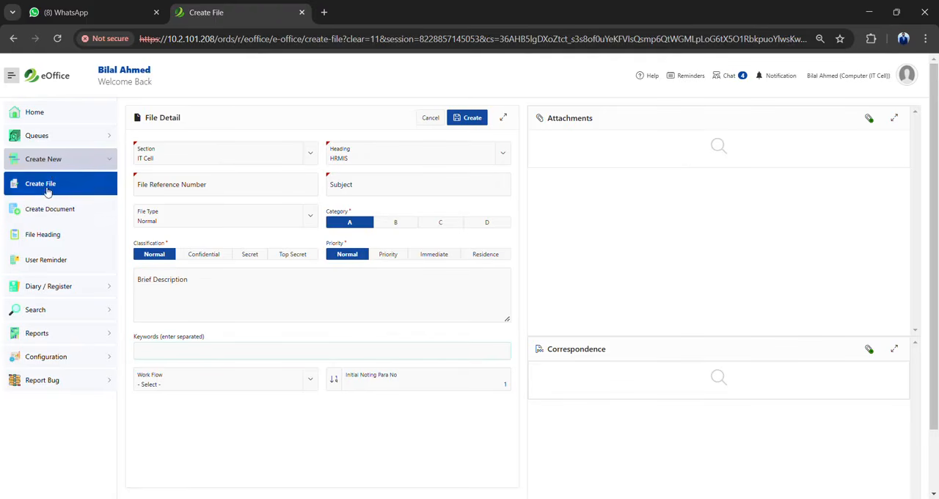
Look through the headings available for the IT Cell section and set the new file's heading to Test Head
left_click(212, 160)
left_click(212, 160)
left_click(350, 158)
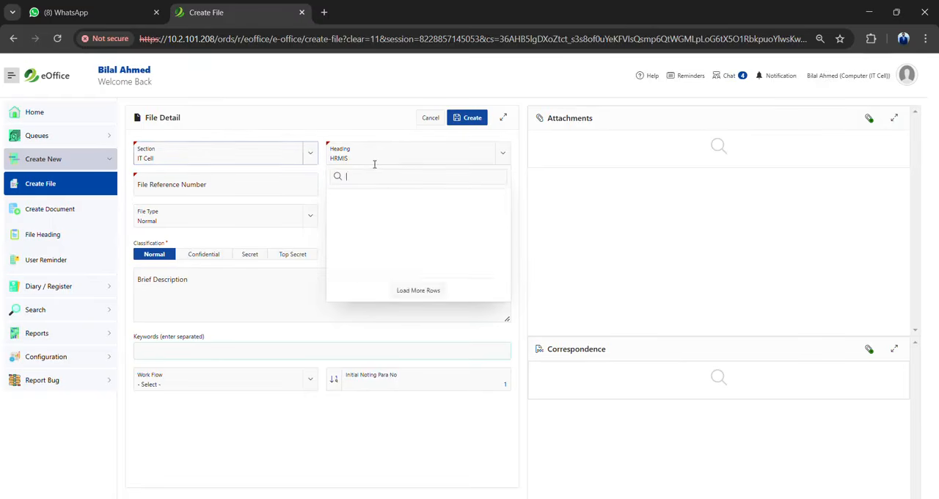
scroll(508, 215, "down", 5)
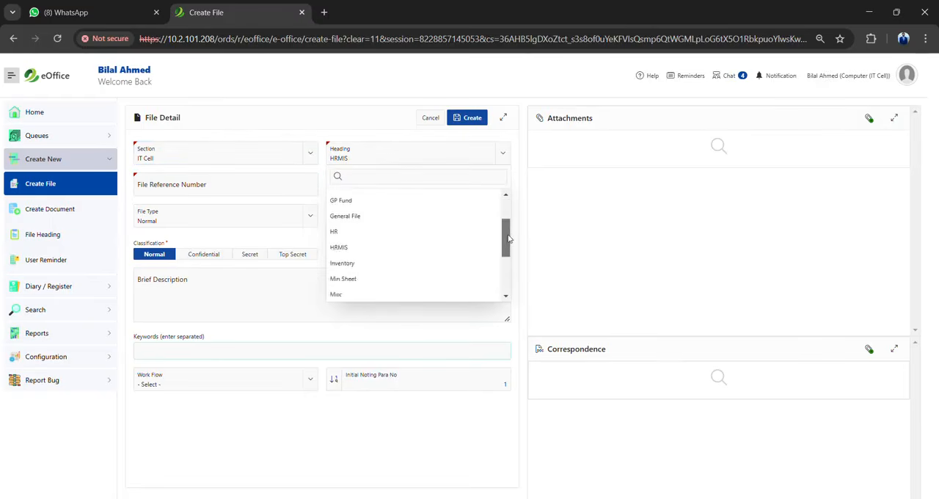
scroll(508, 213, "up", 4)
scroll(508, 213, "up", 1)
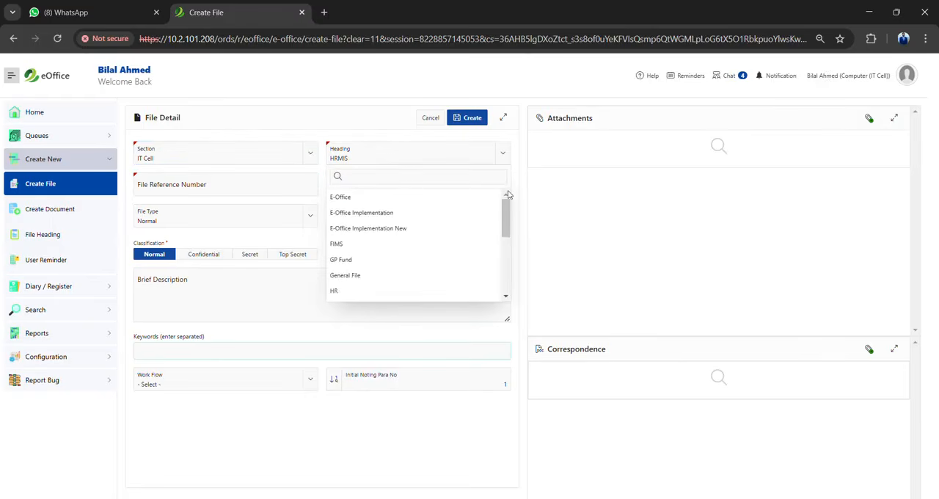
left_click_drag(506, 216, 506, 276)
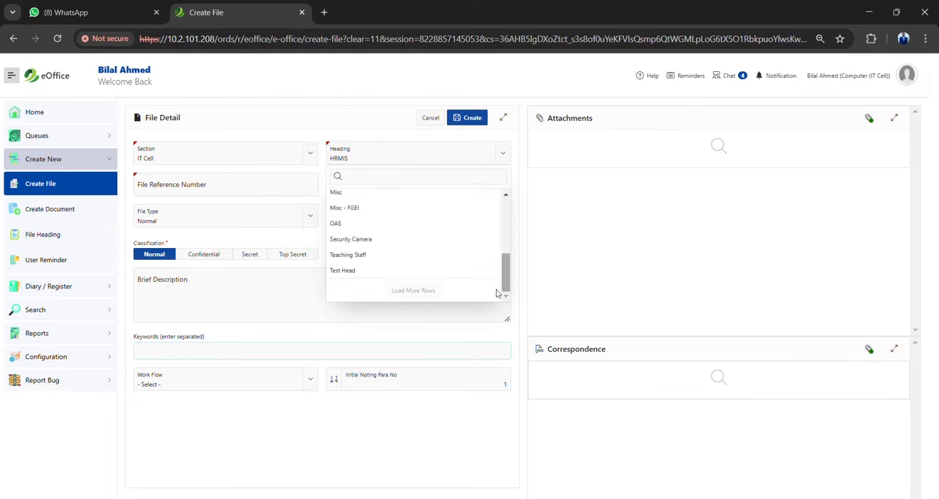
left_click(353, 270)
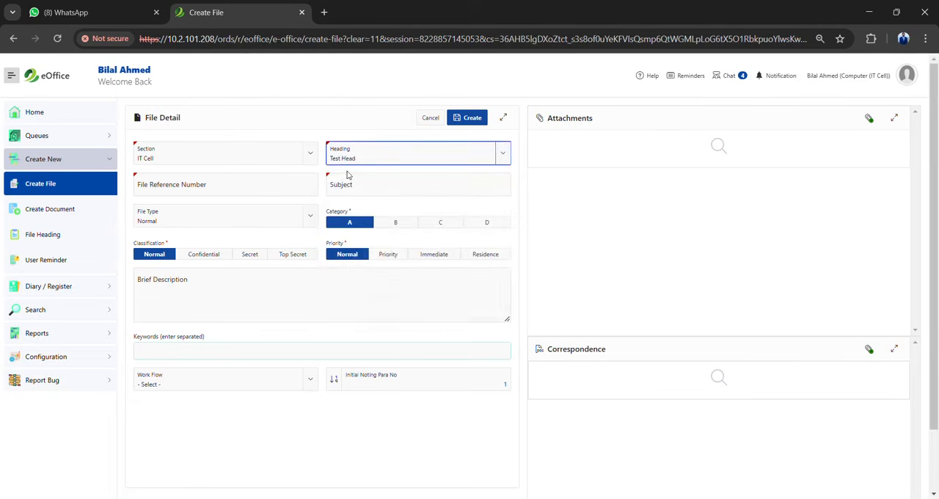
Enter F3-IT-2025-Ckl-00012 as the new file's reference number
left_click(214, 187)
type("F")
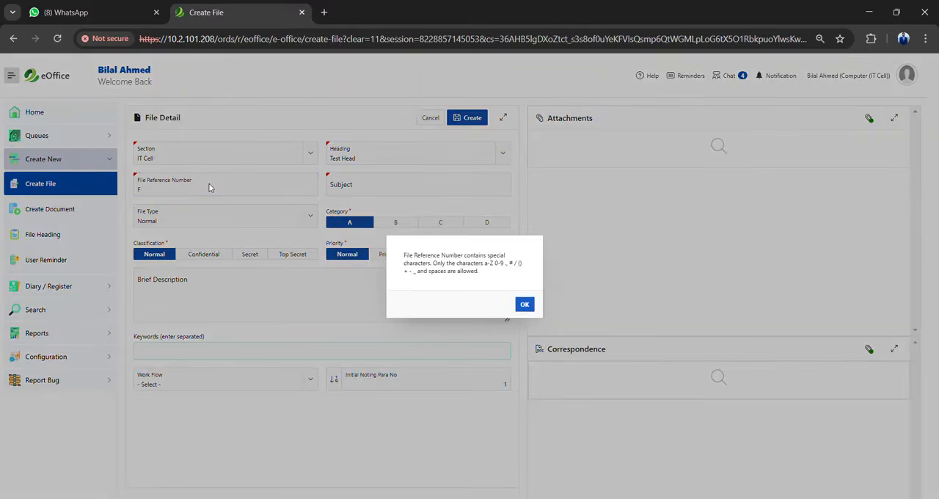
left_click(526, 306)
type("3-IT-")
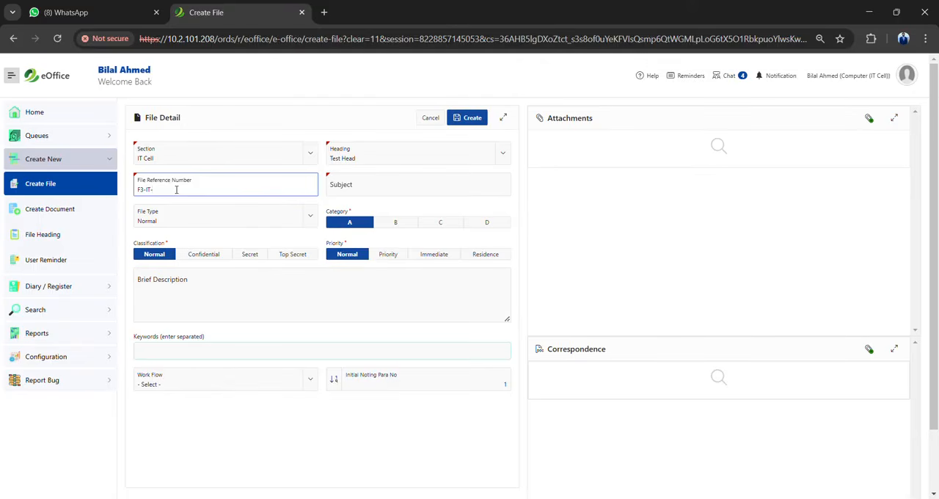
type("2025-")
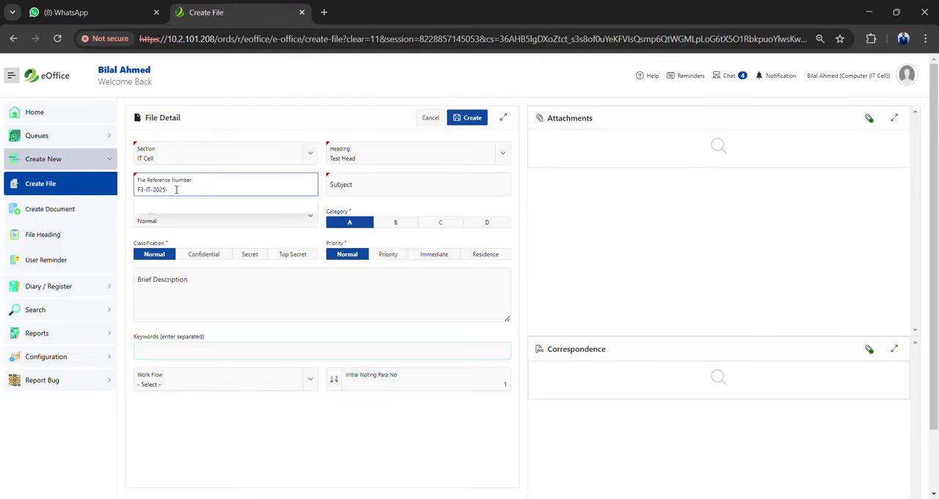
key("BackSpace")
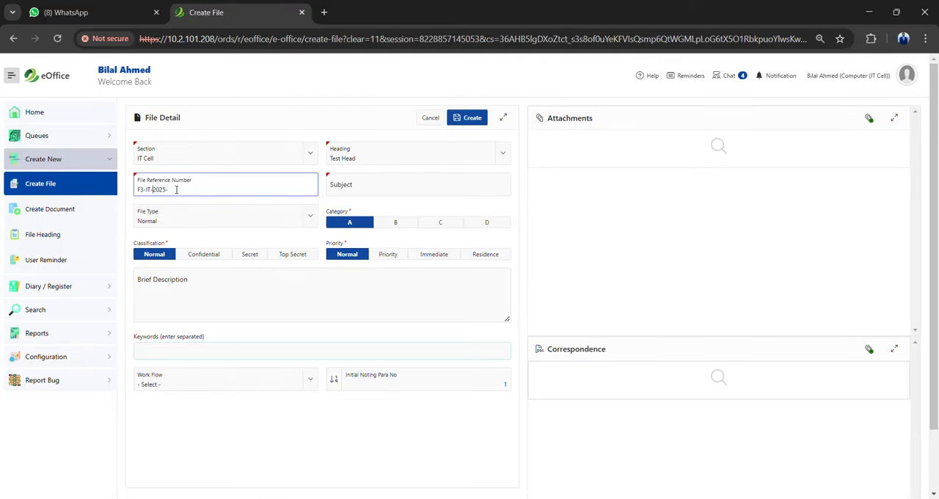
type("-Ch")
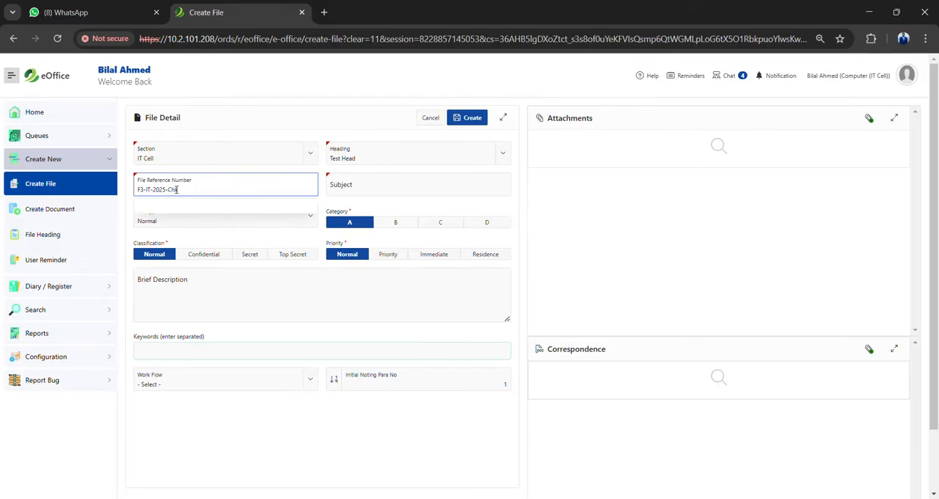
key("BackSpace")
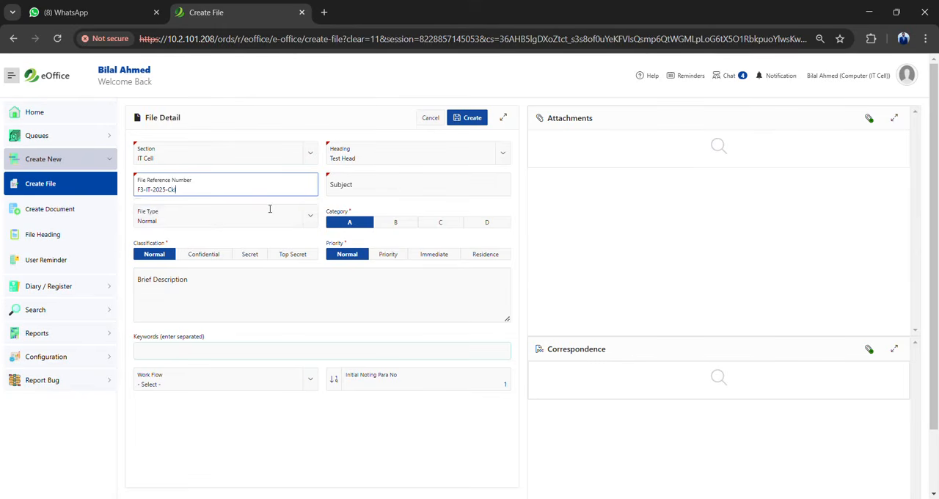
type("00012")
left_click_drag(199, 192, 129, 190)
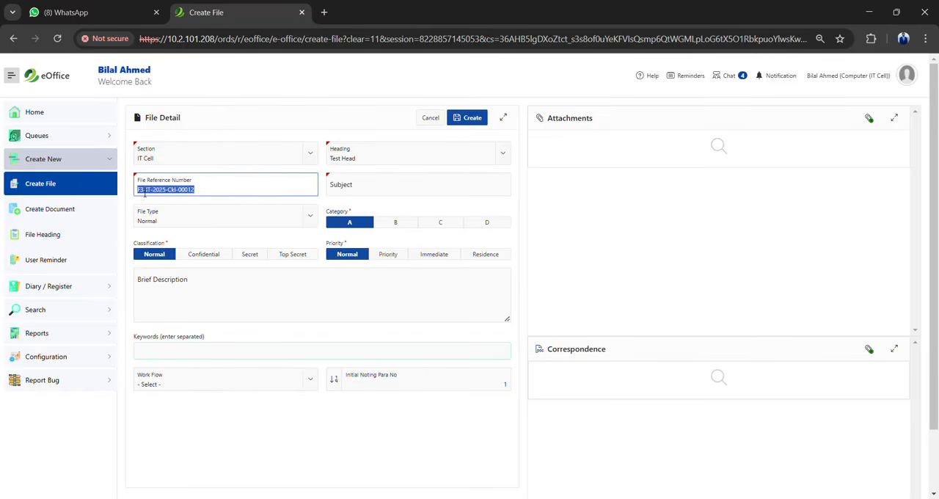
left_click(159, 194)
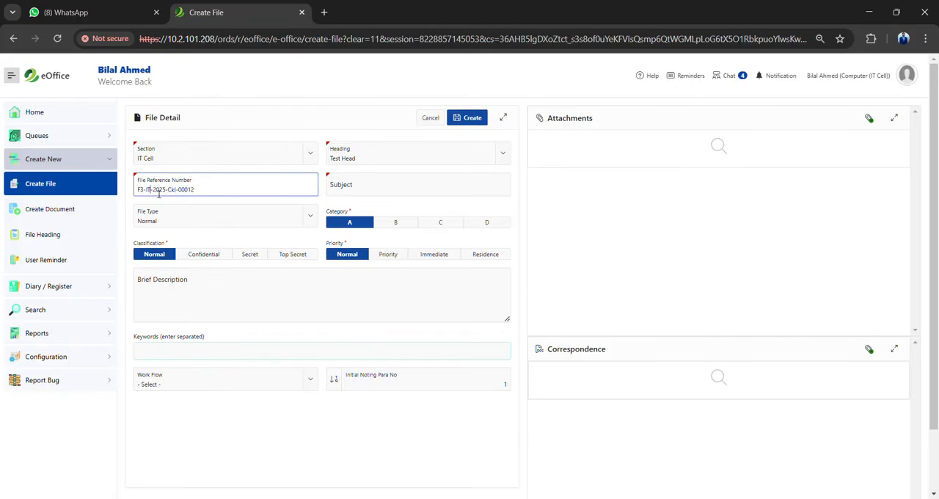
left_click_drag(171, 193, 180, 195)
left_click_drag(196, 193, 142, 197)
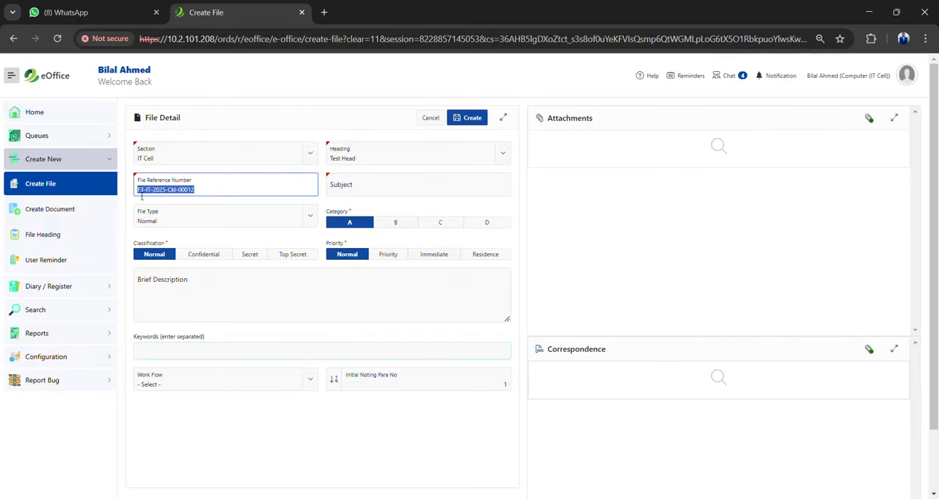
Enter "Procurement of IT equipment" as the new file's subject
left_click(357, 186)
type("pro")
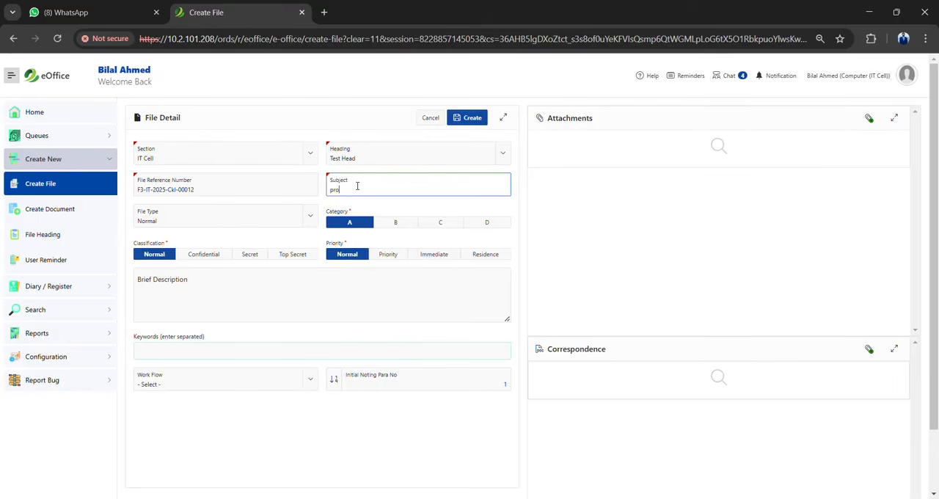
type("cu")
key("BackSpace")
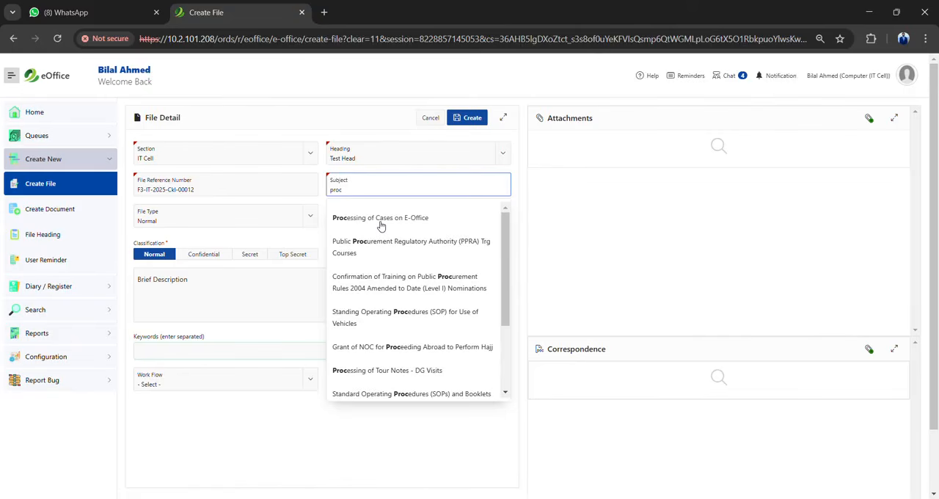
type("urement o")
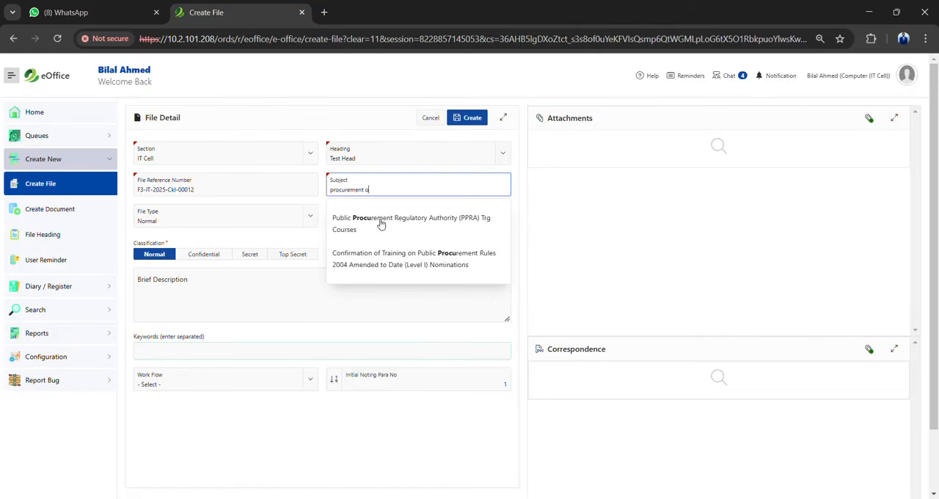
type("f IT equipment")
left_click(257, 203)
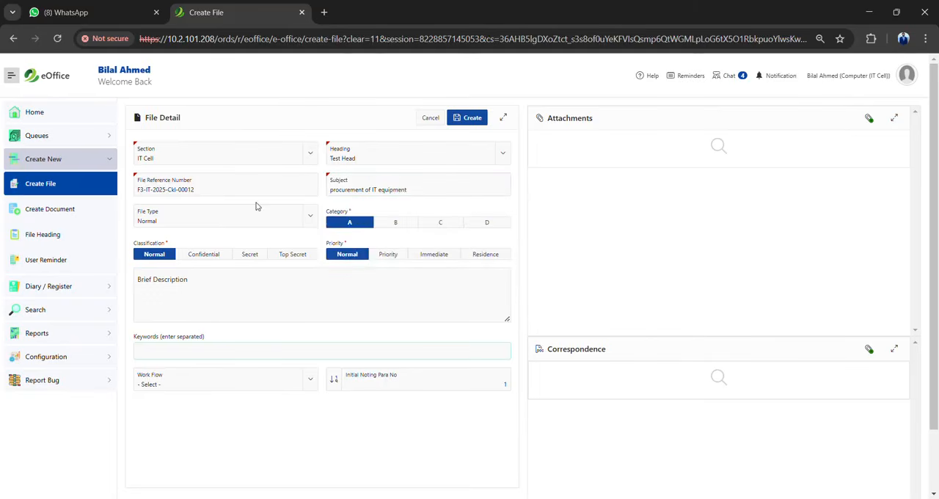
left_click(334, 193)
key("BackSpace")
type("P")
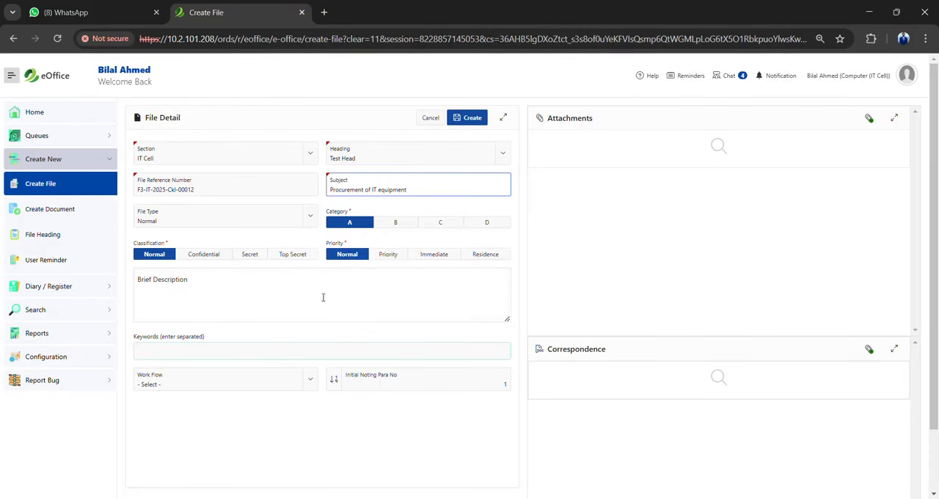
left_click(210, 303)
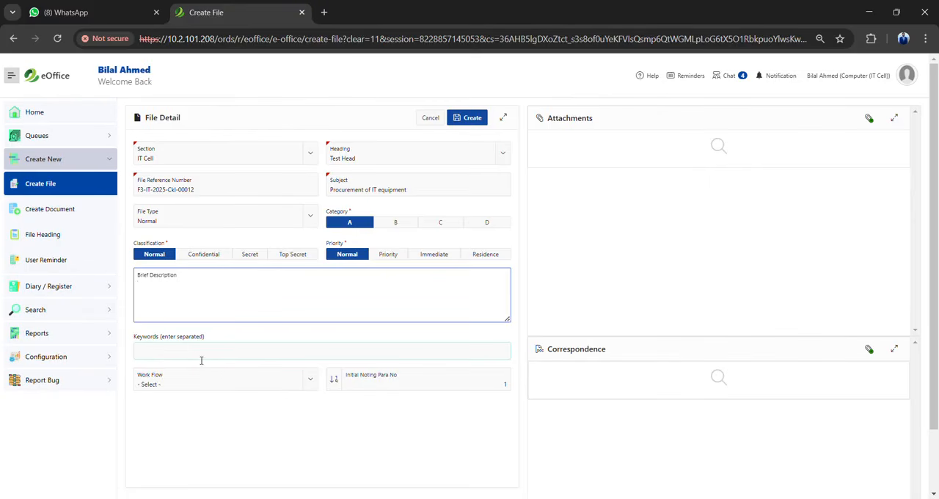
left_click_drag(191, 341, 205, 302)
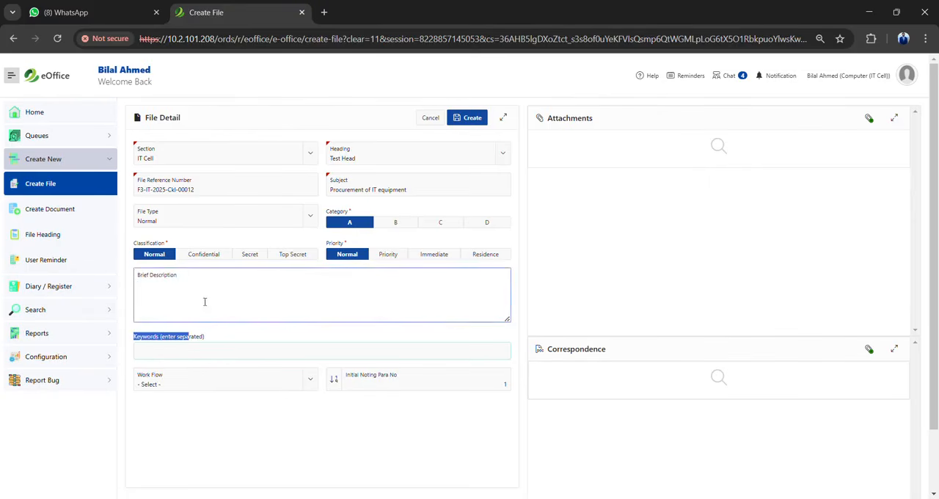
left_click(205, 302)
Attach the document "Eoffice Test File.pdf" to the new file
left_click(870, 125)
left_click(870, 123)
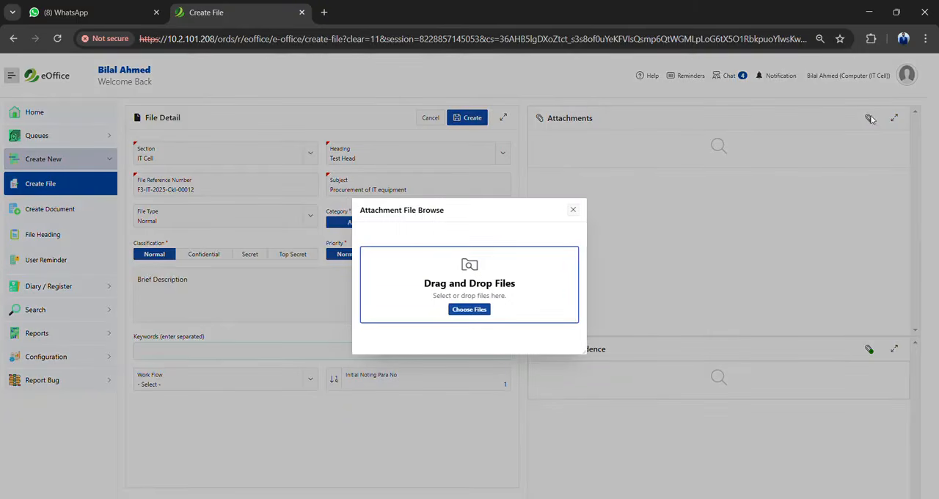
left_click(477, 310)
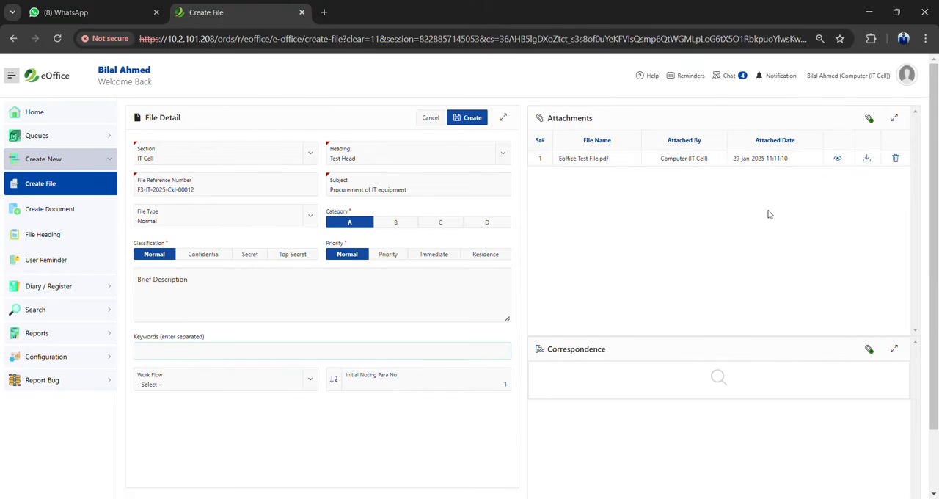
Create the file F3-IT-2025-Ckl-00012 with confirmation and open its file information from the file queue
left_click(463, 120)
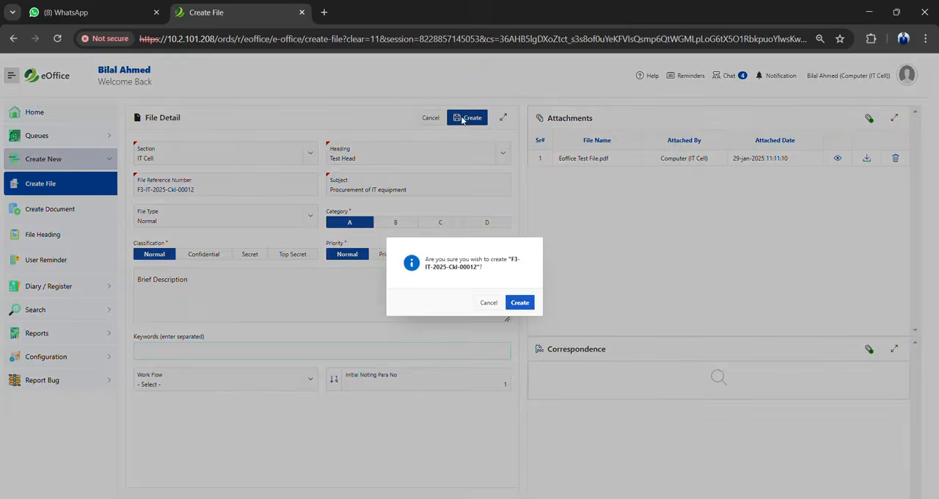
left_click(529, 303)
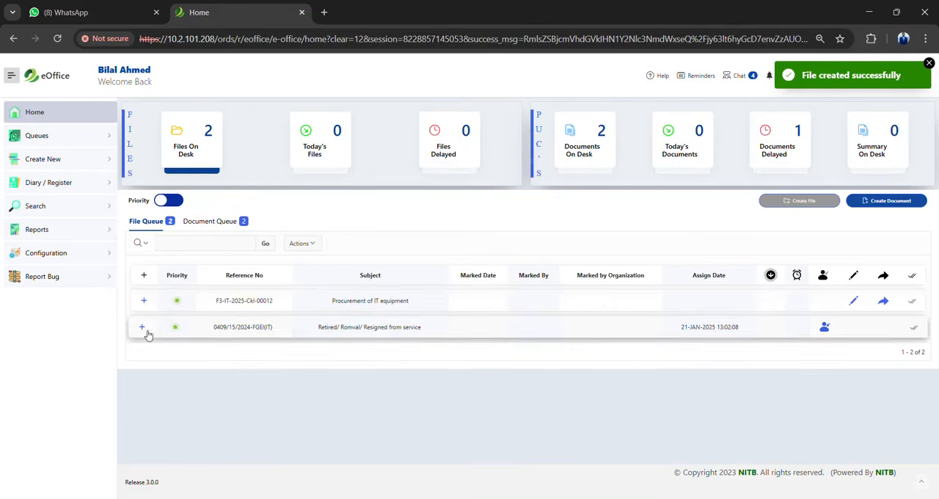
left_click(144, 302)
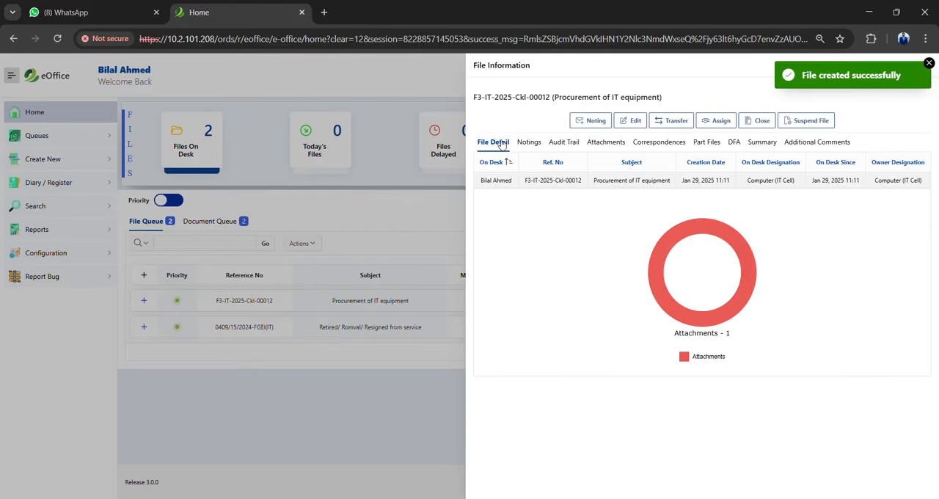
Review the new file's notings, audit trail, attachments, correspondences and part files
left_click(528, 144)
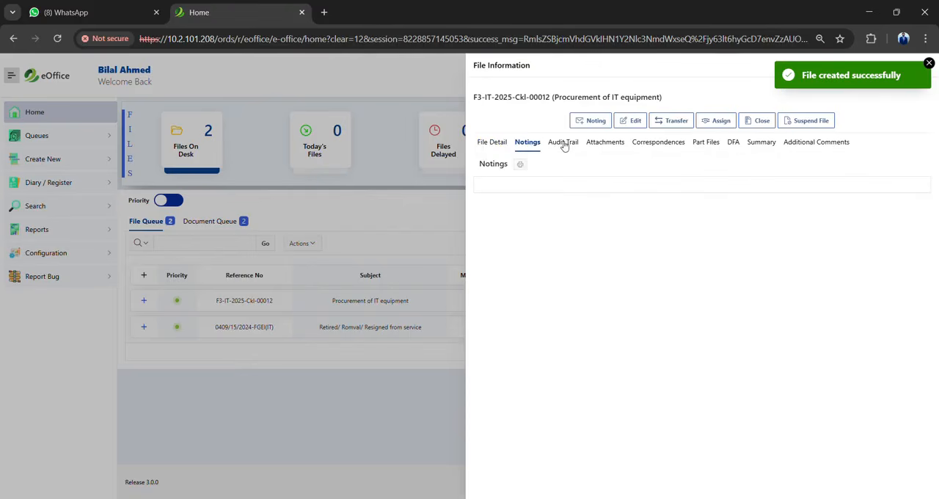
left_click(564, 145)
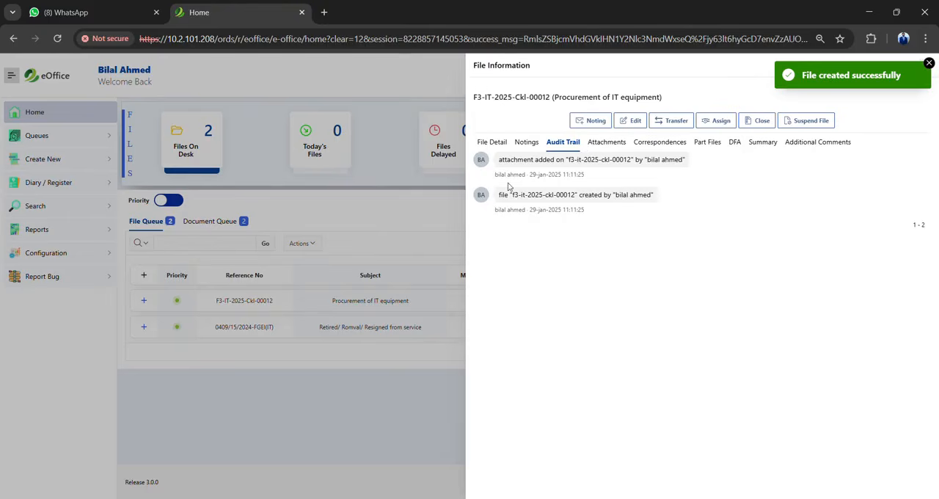
left_click(615, 146)
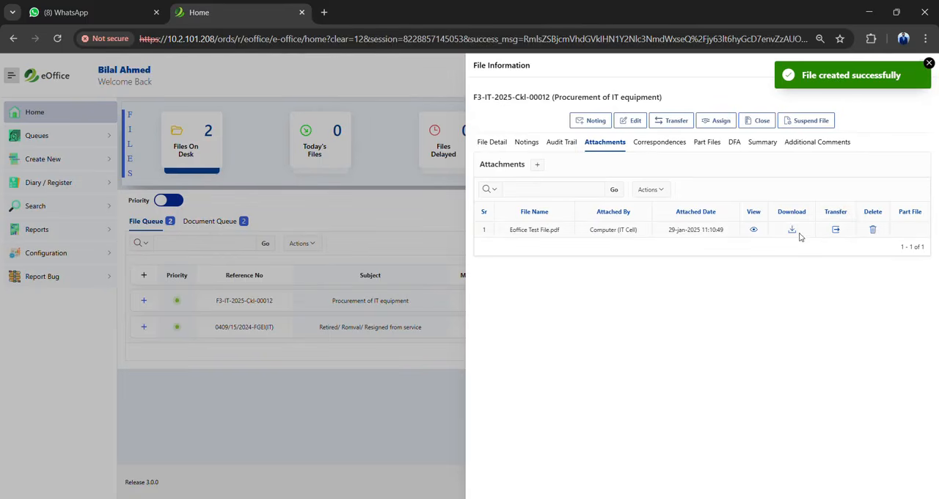
left_click(652, 145)
left_click(707, 145)
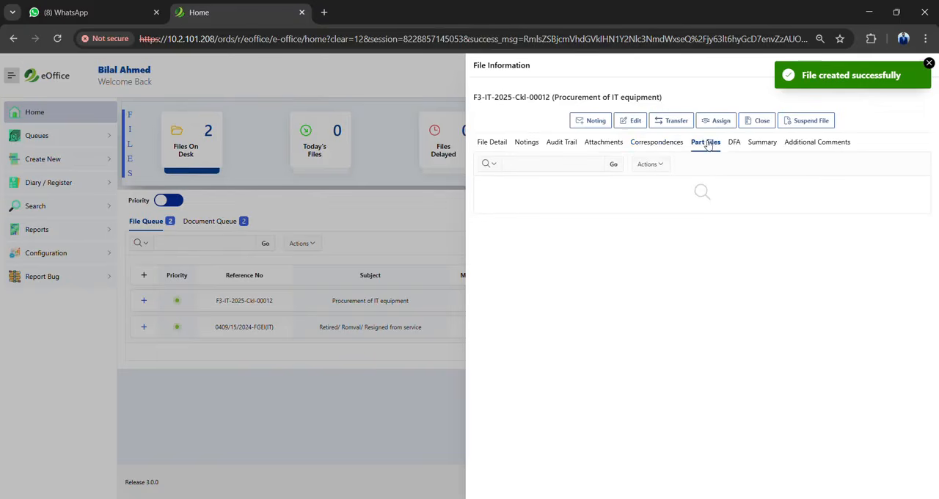
Start a new DFA for file F3-IT-2025-Ckl-00012 and expand its DFA information
left_click(732, 143)
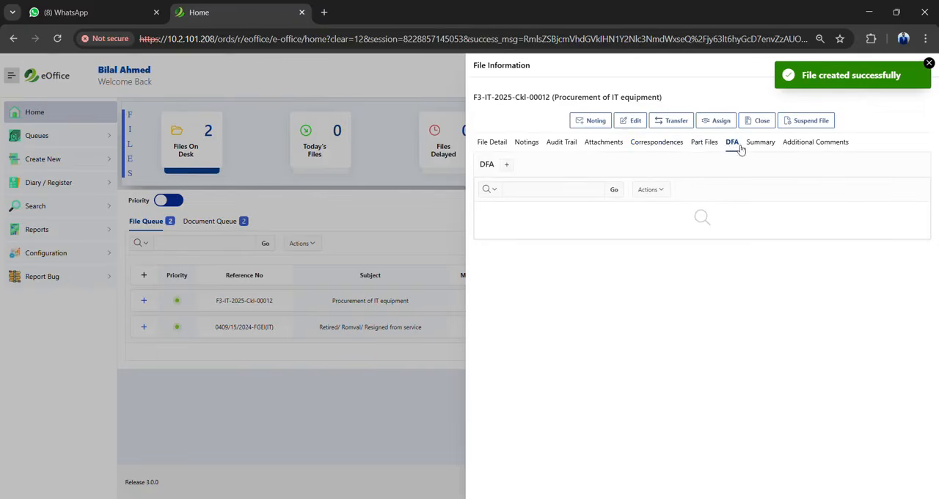
left_click(507, 166)
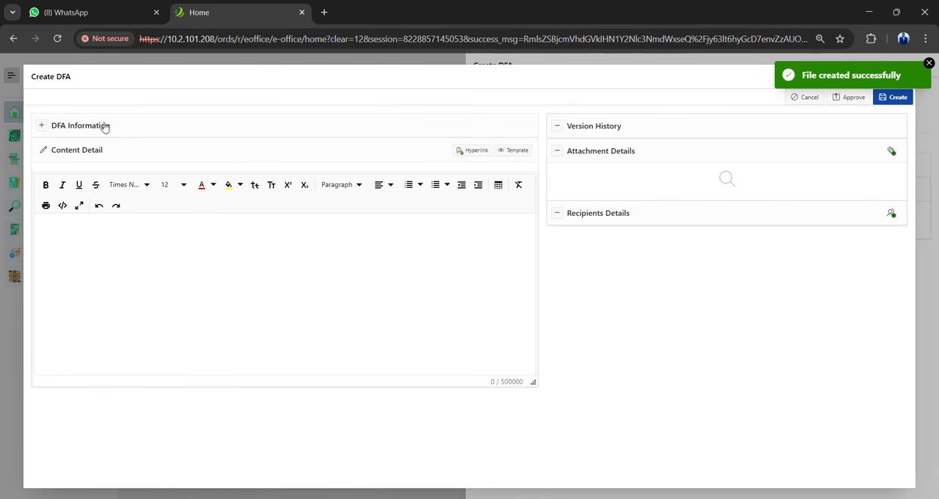
left_click(44, 127)
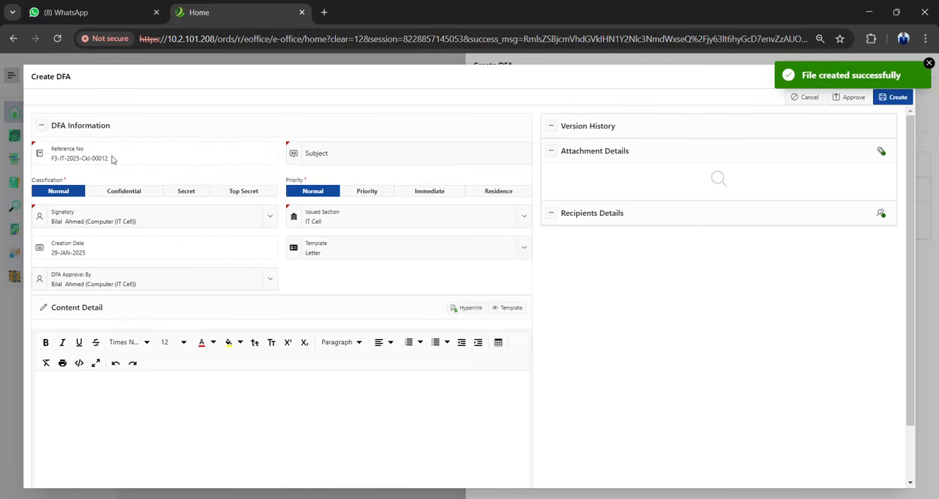
Enter "procurement of IT equipment Test demo" as the DFA's subject
left_click(331, 156)
type("procurem")
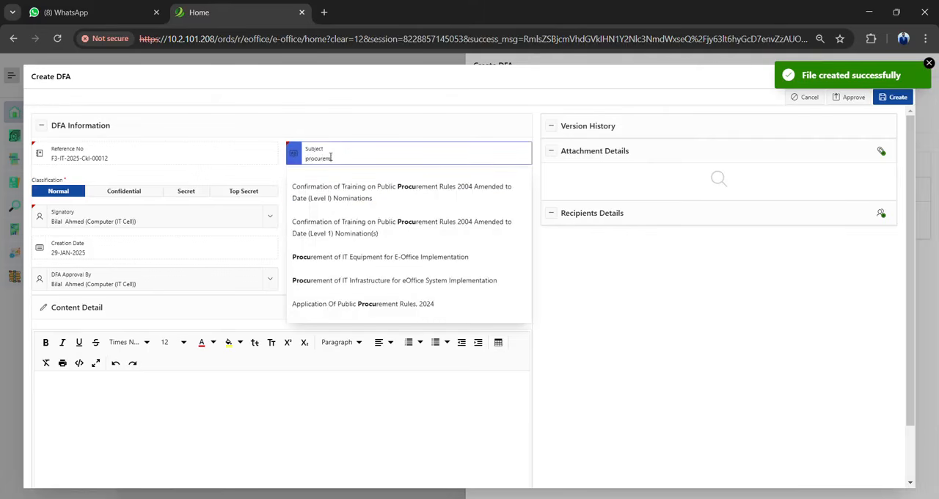
type("ent of IT euq")
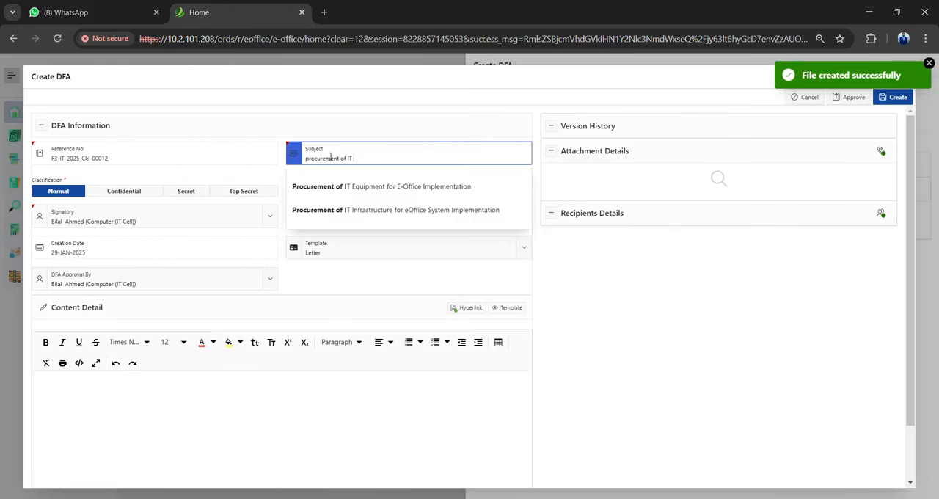
key("BackSpace")
key("BackSpace")
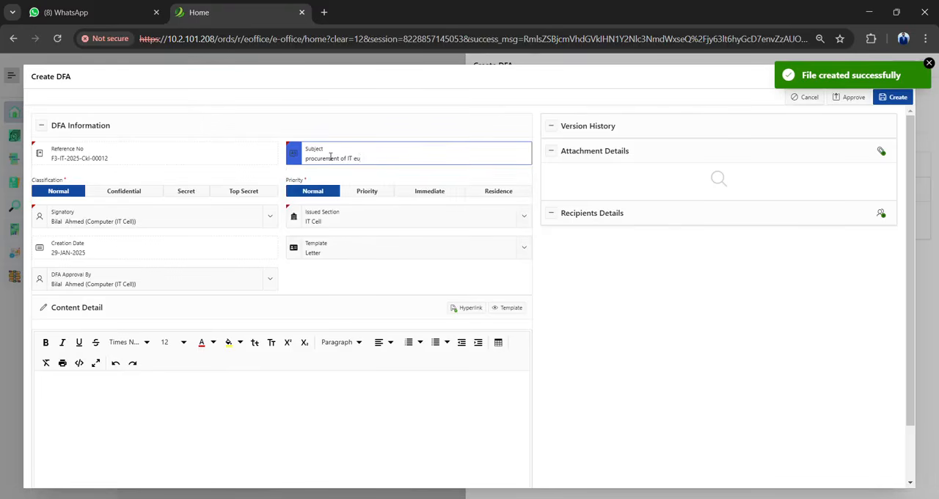
type("quiopm")
key("BackSpace")
key("BackSpace")
key("BackSpace")
type("pment Teset")
key("BackSpace")
key("BackSpace")
type("t demo")
Set the GSO-II (IT) officer as both the signatory and the approver of the DFA
left_click(271, 219)
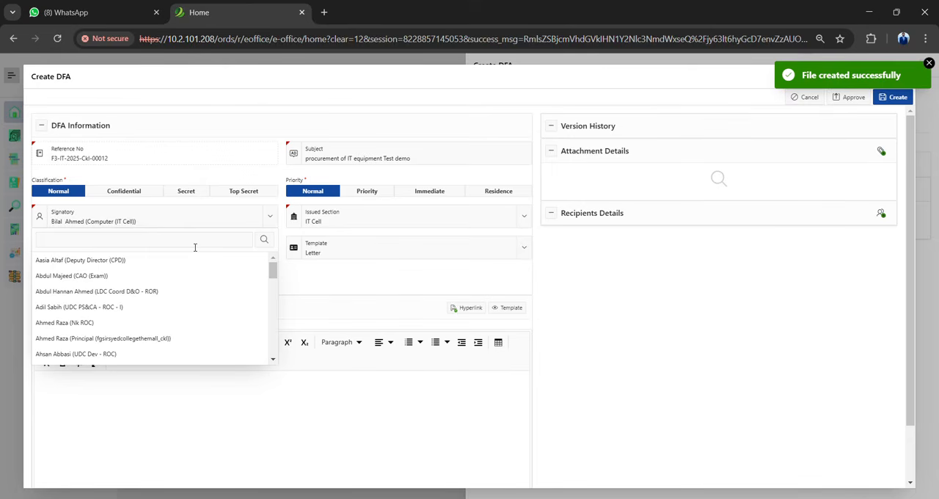
type("sidra")
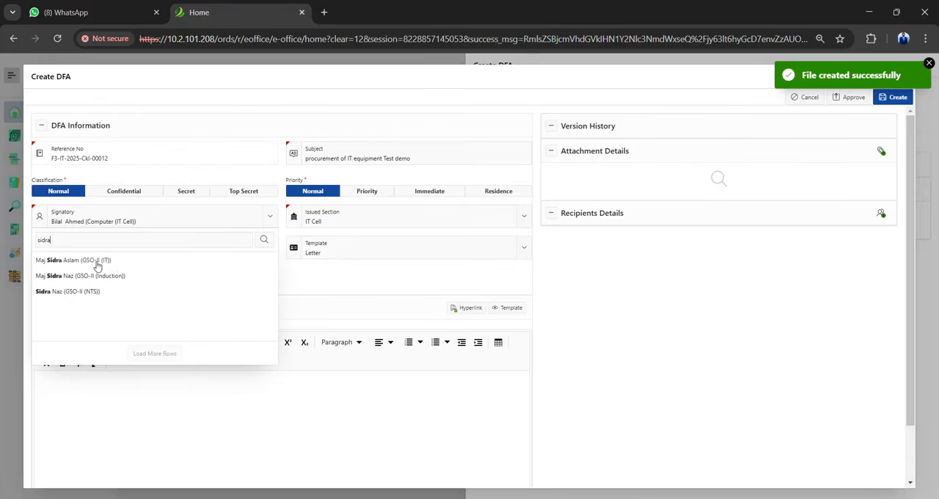
left_click(98, 266)
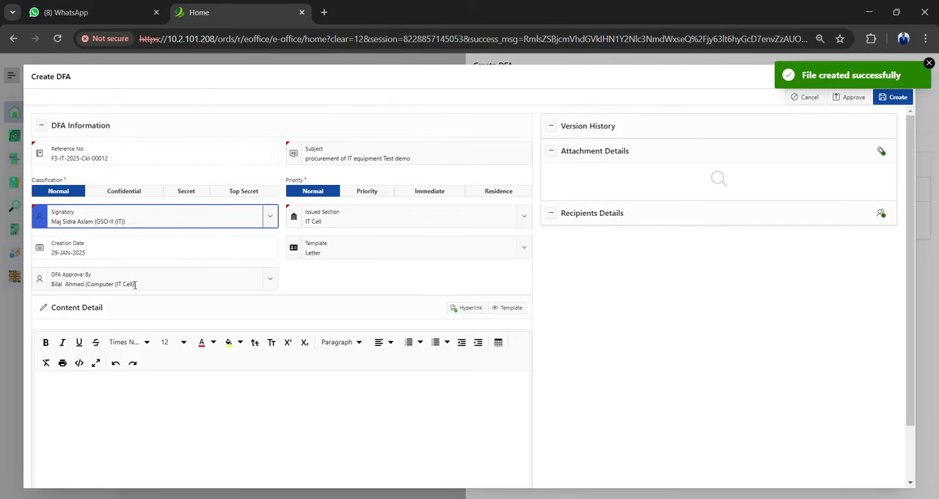
left_click(270, 279)
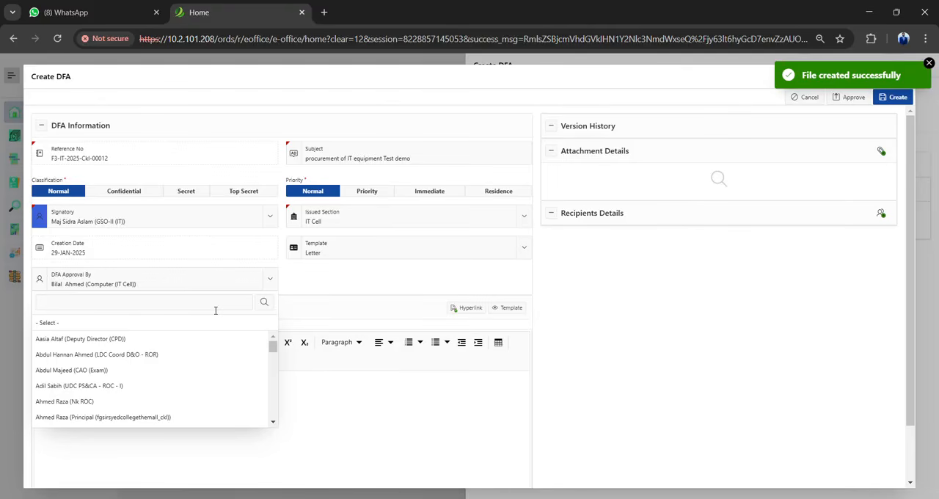
type("sidra")
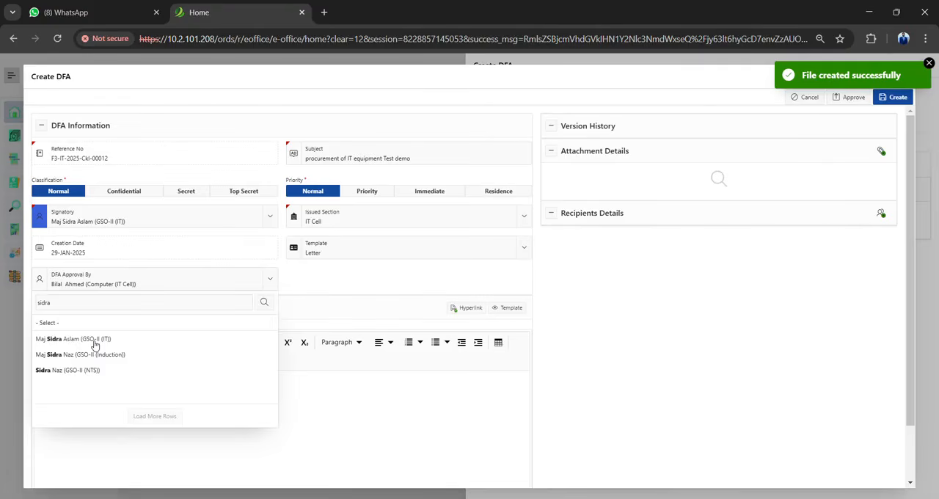
left_click(94, 344)
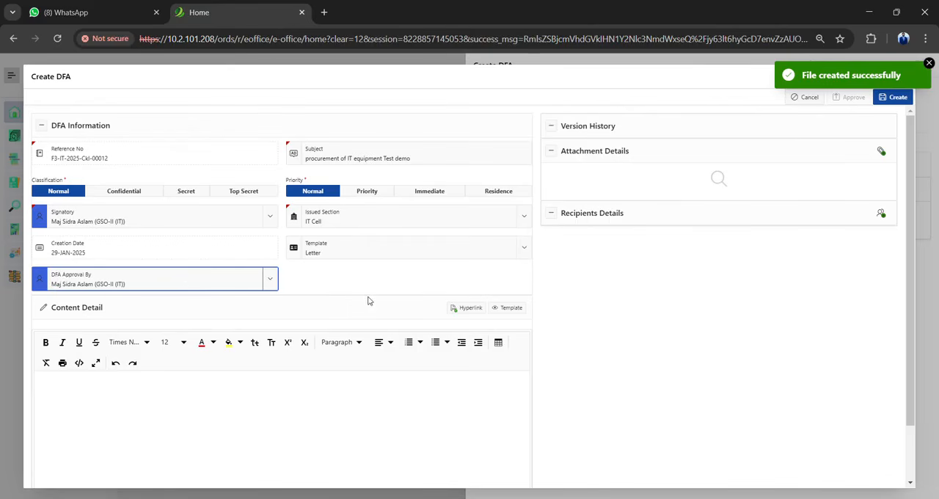
Place the text cursor in the DFA's empty Content Detail editor and bring the whole editor into view
left_click(330, 276)
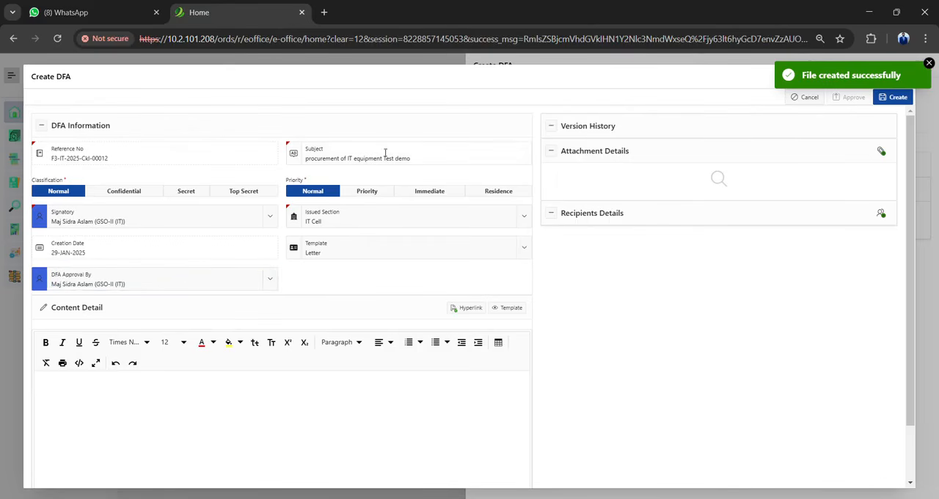
left_click(271, 399)
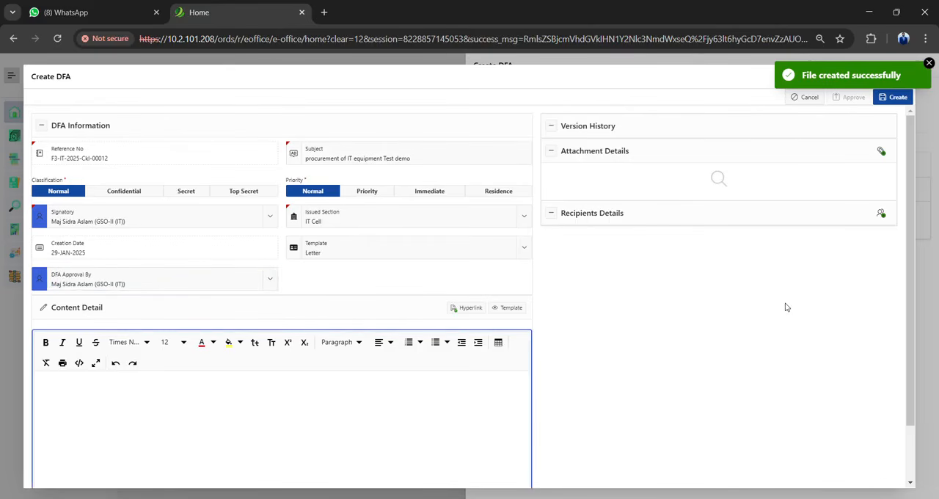
left_click_drag(914, 269, 915, 323)
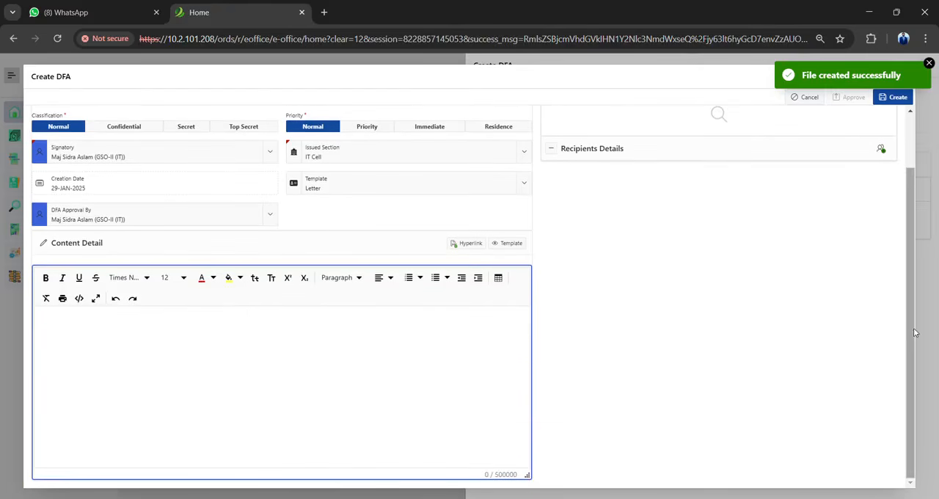